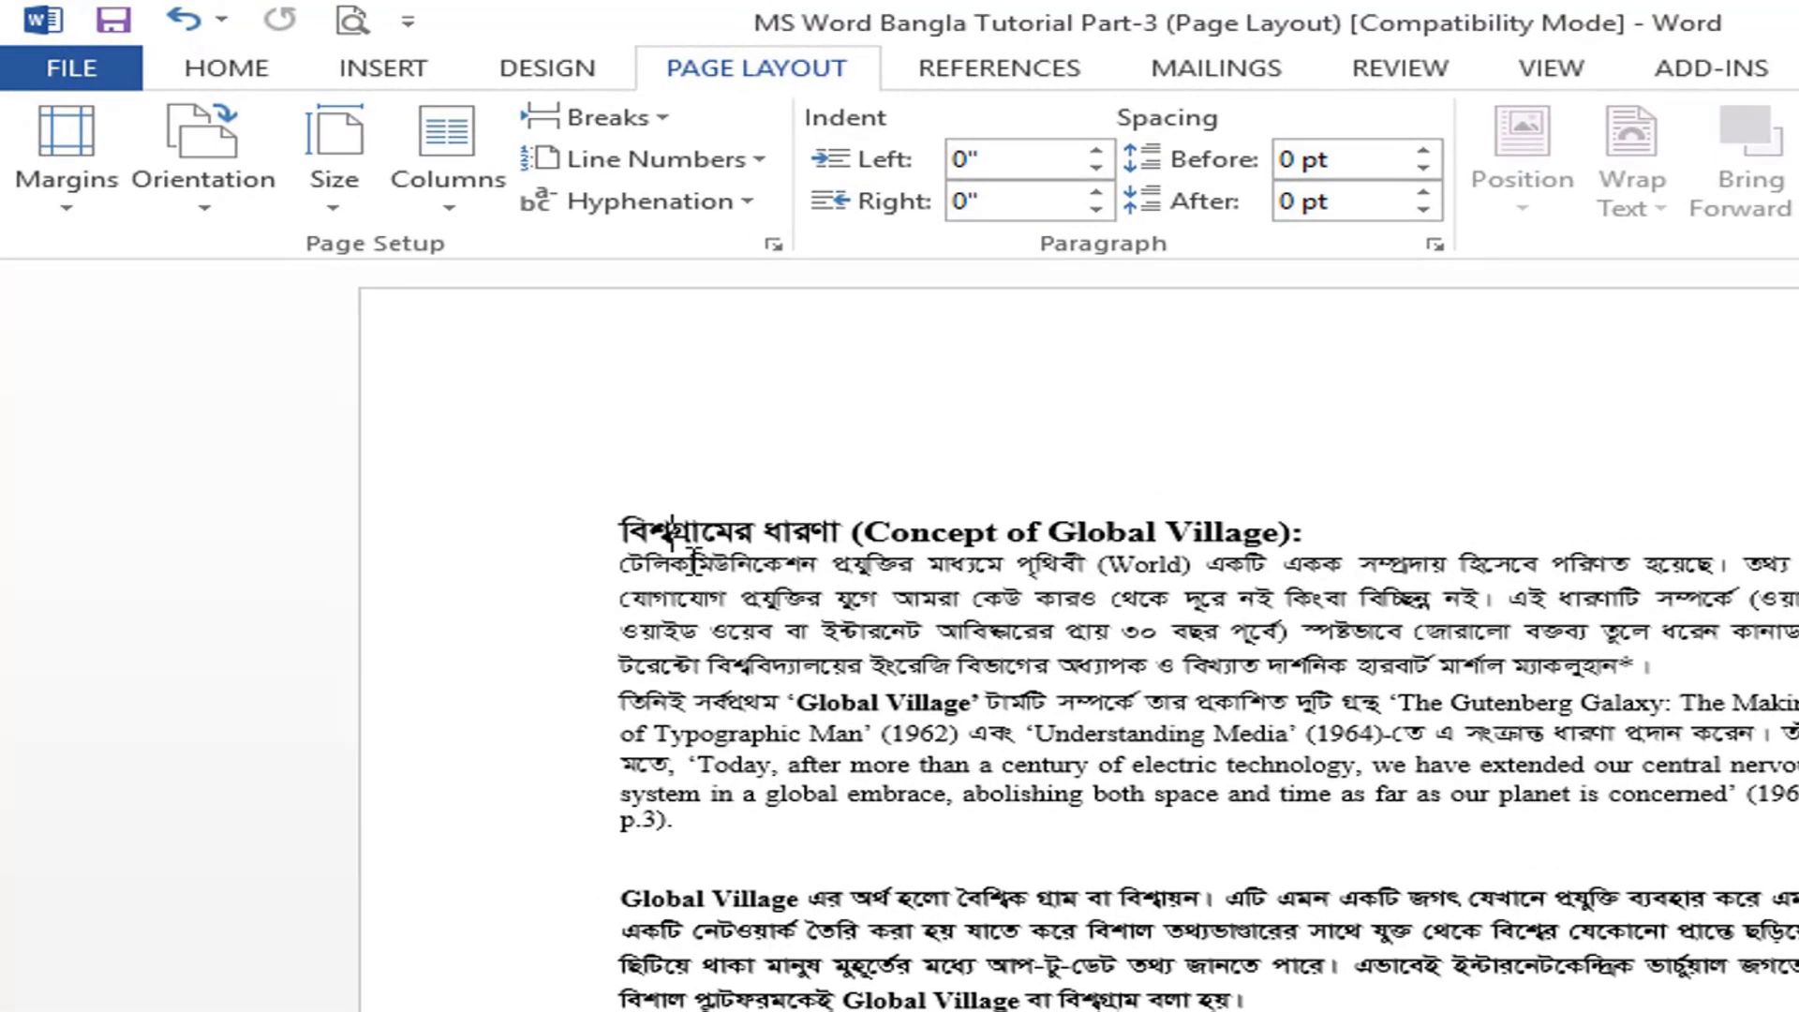
Step: Try a two-column layout on the whole document, then test-select the heading lines
left_click(473, 208)
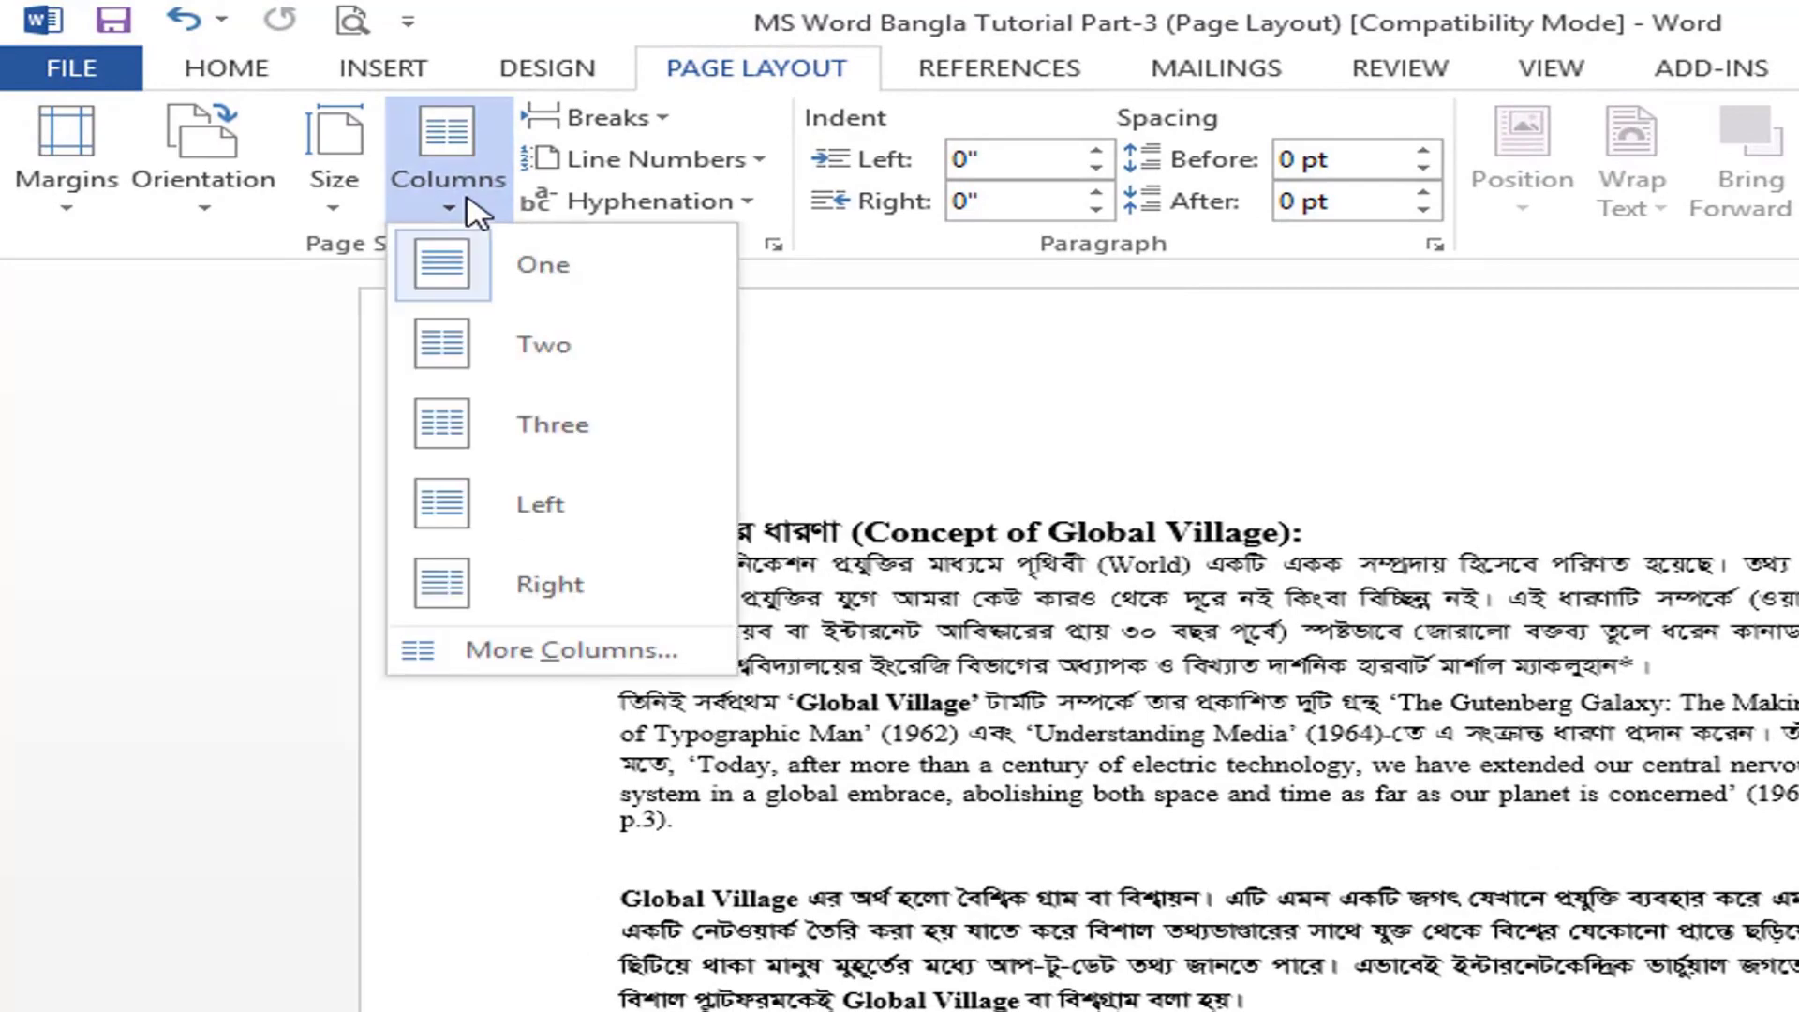
left_click(563, 351)
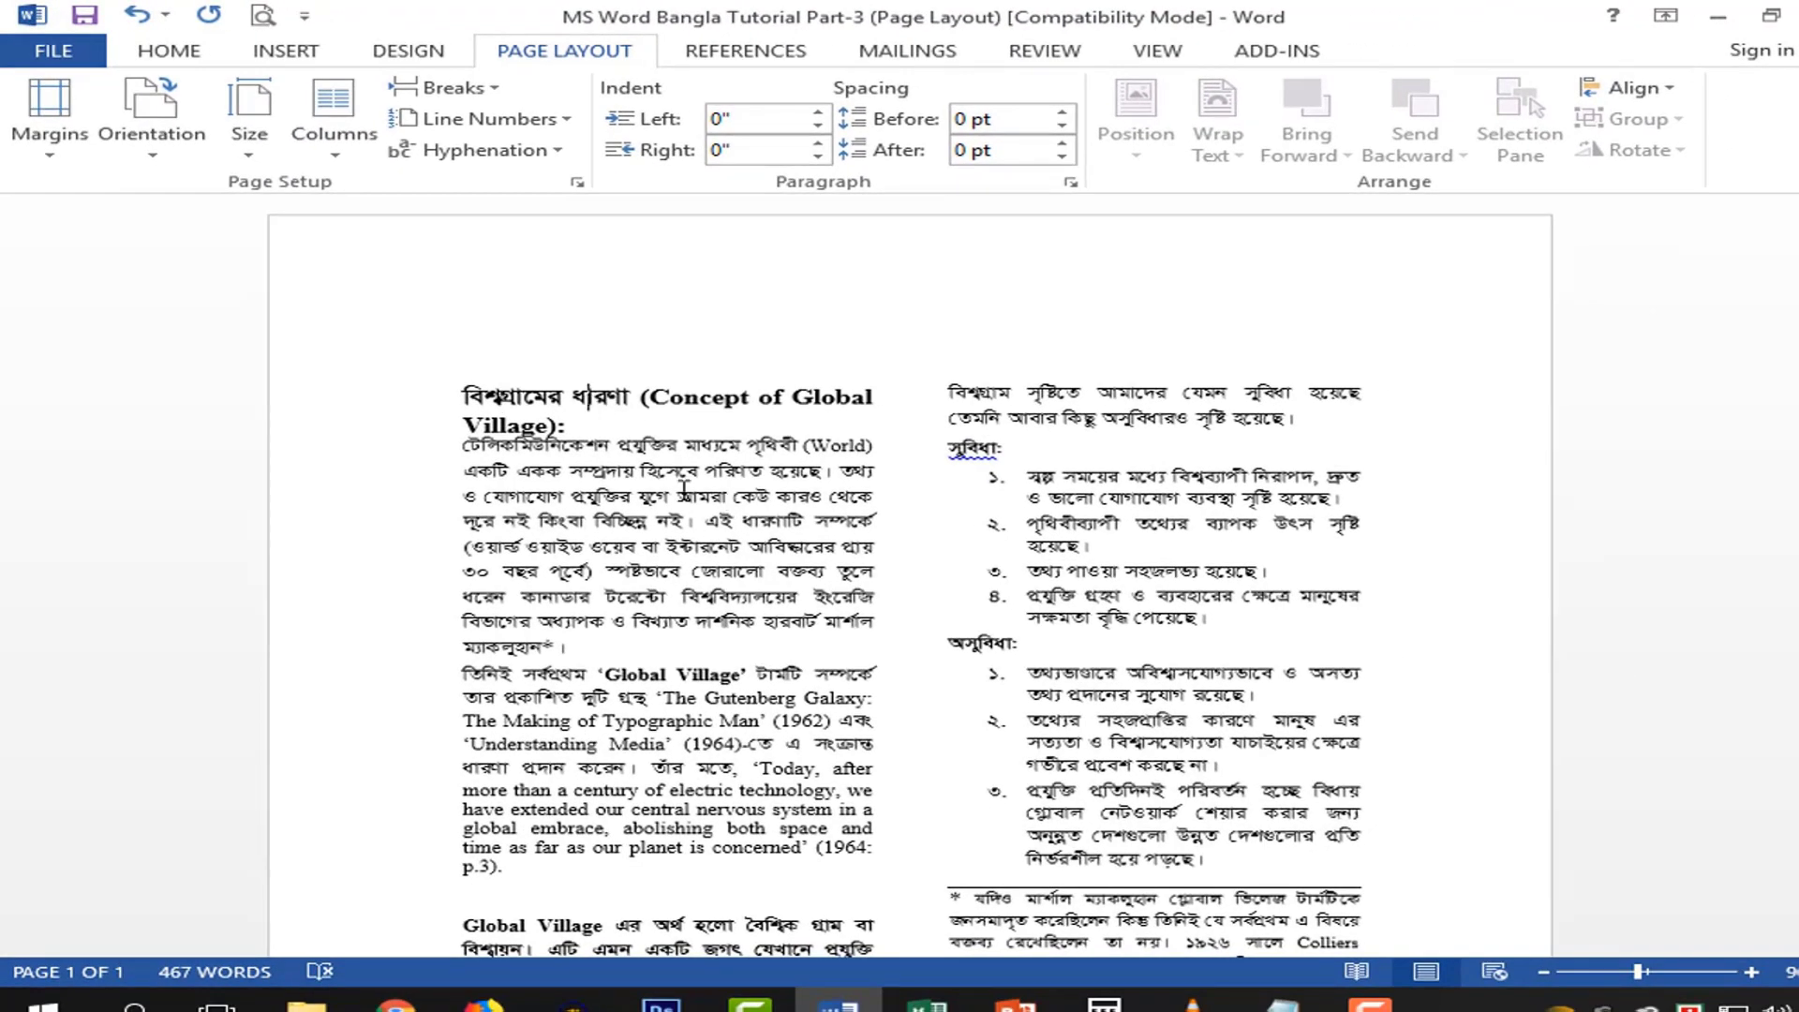
left_click_drag(685, 490, 750, 525)
left_click(692, 471)
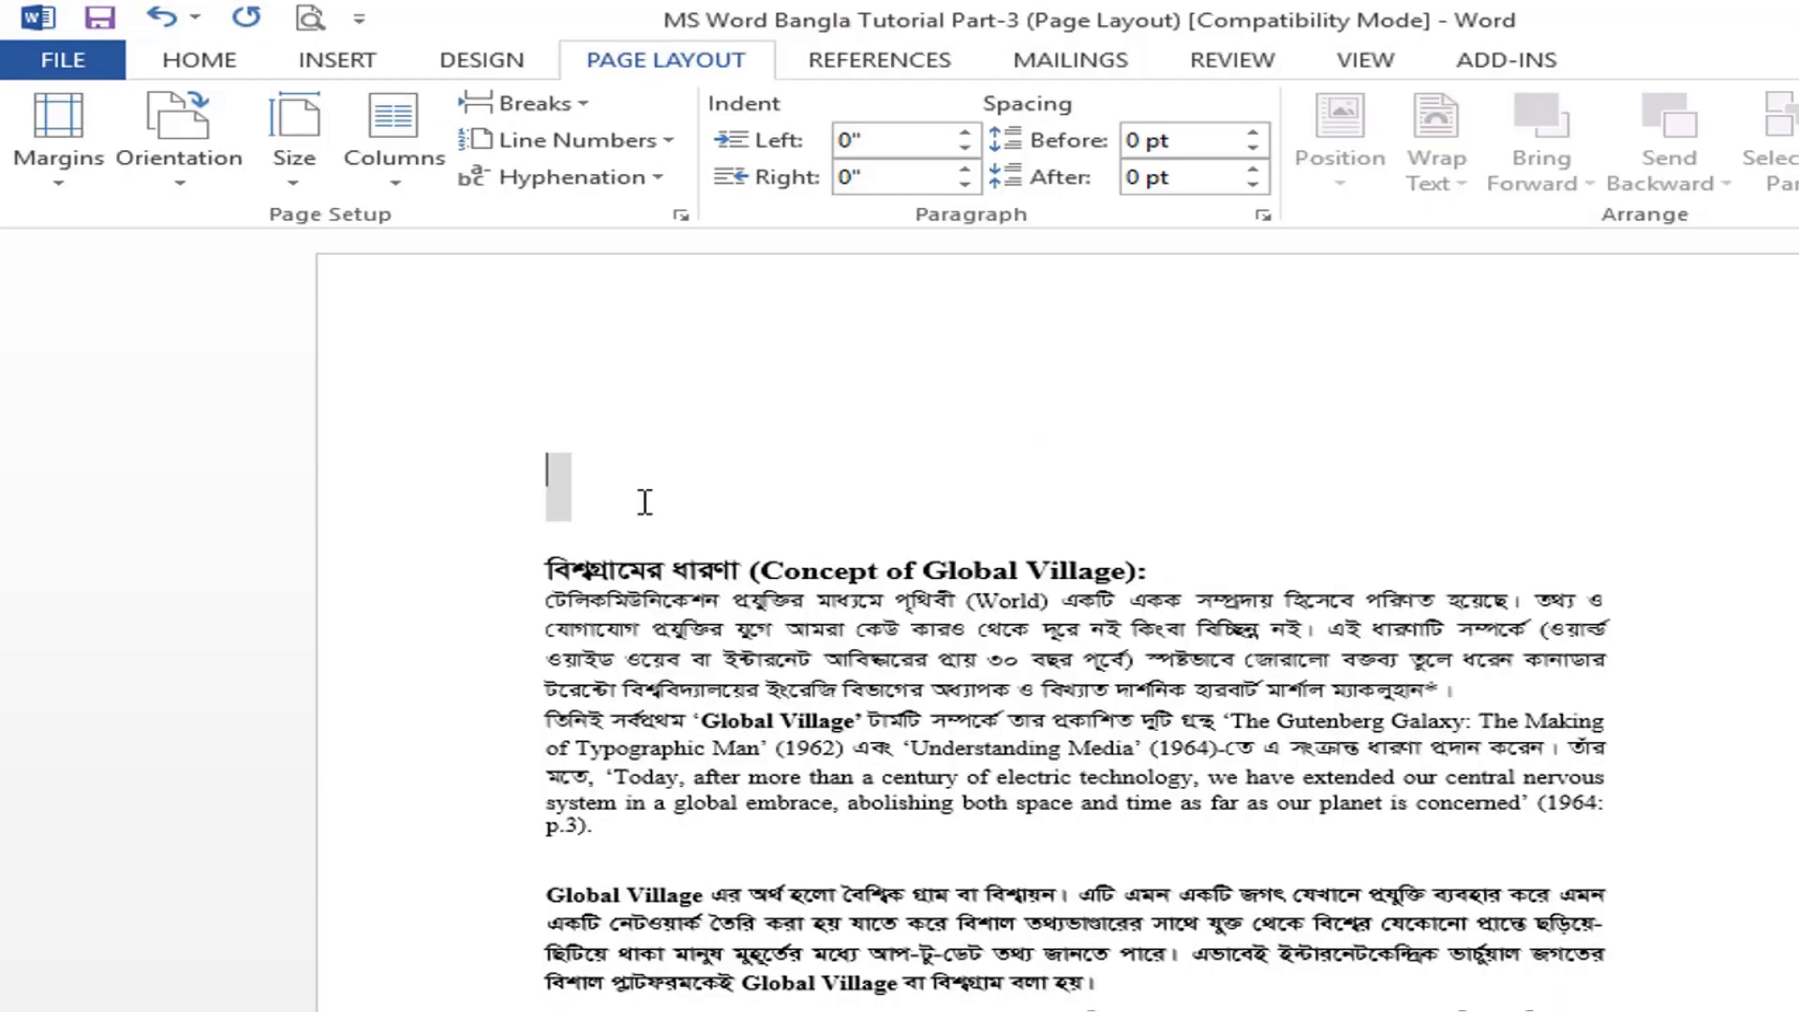
Step: Apply two columns at the empty line above the heading, type three sample Bengali lines, then undo them
left_click(393, 140)
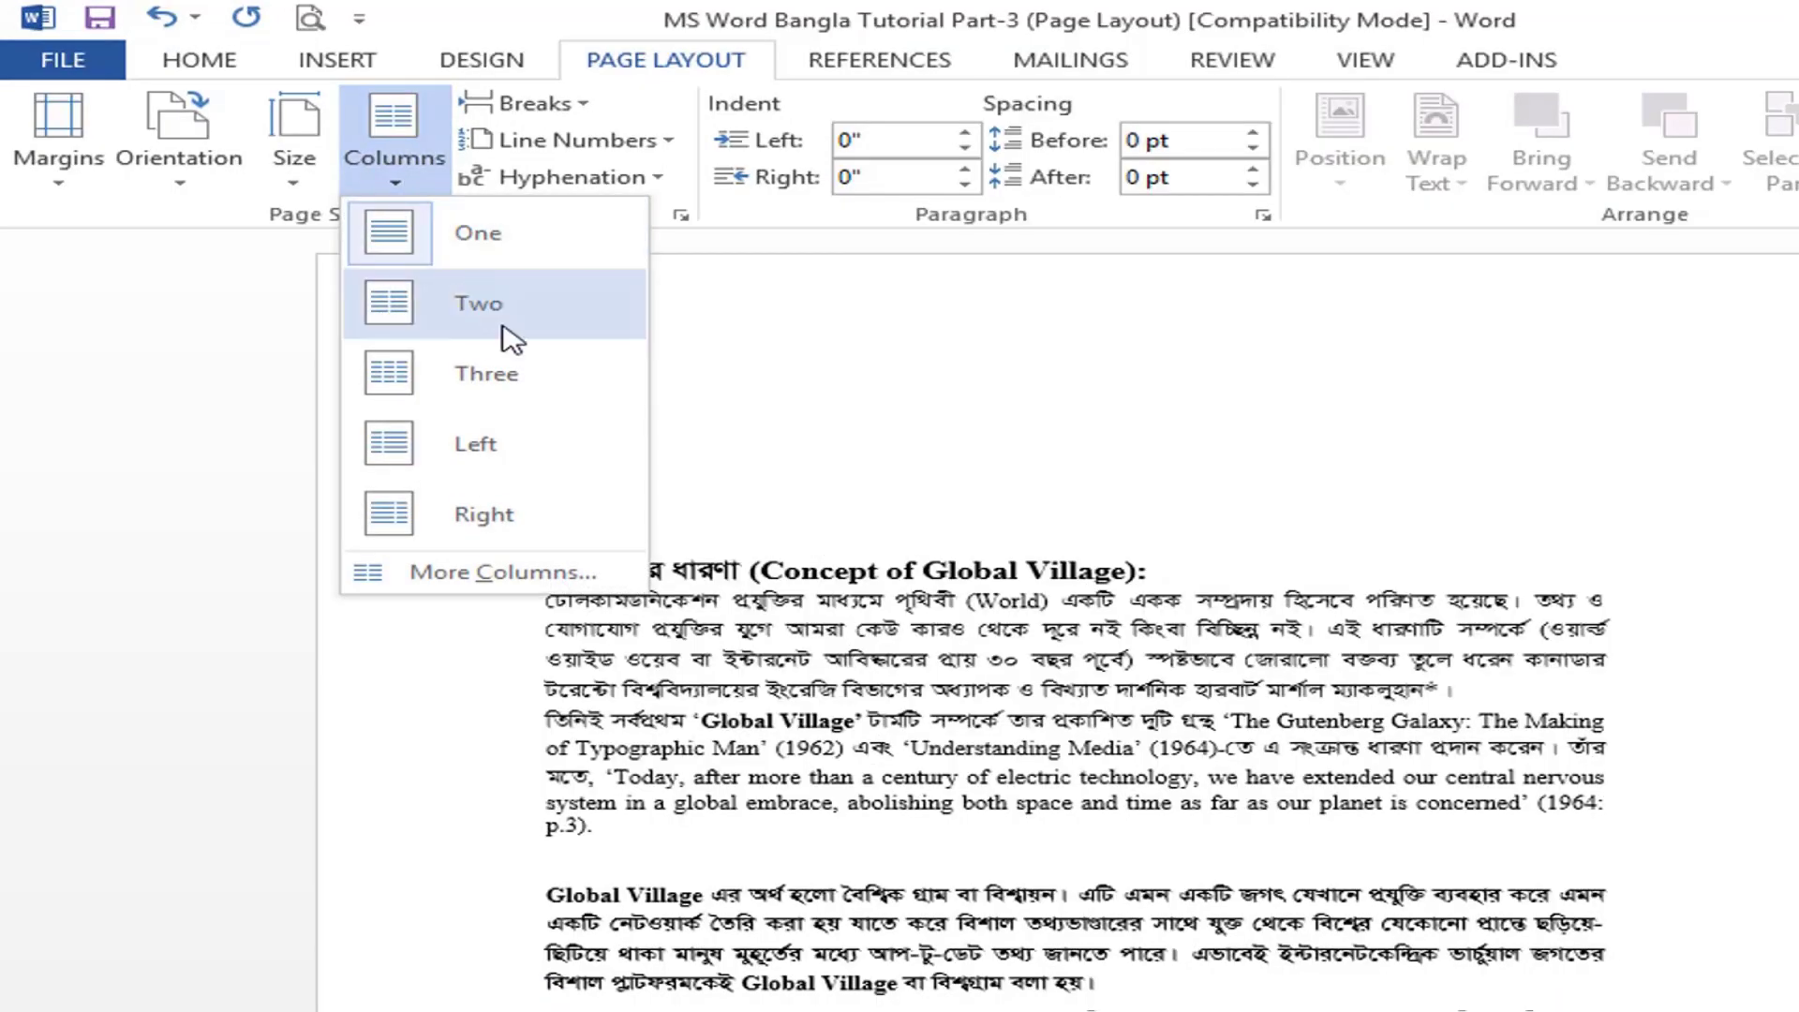
left_click(478, 233)
left_click(643, 474)
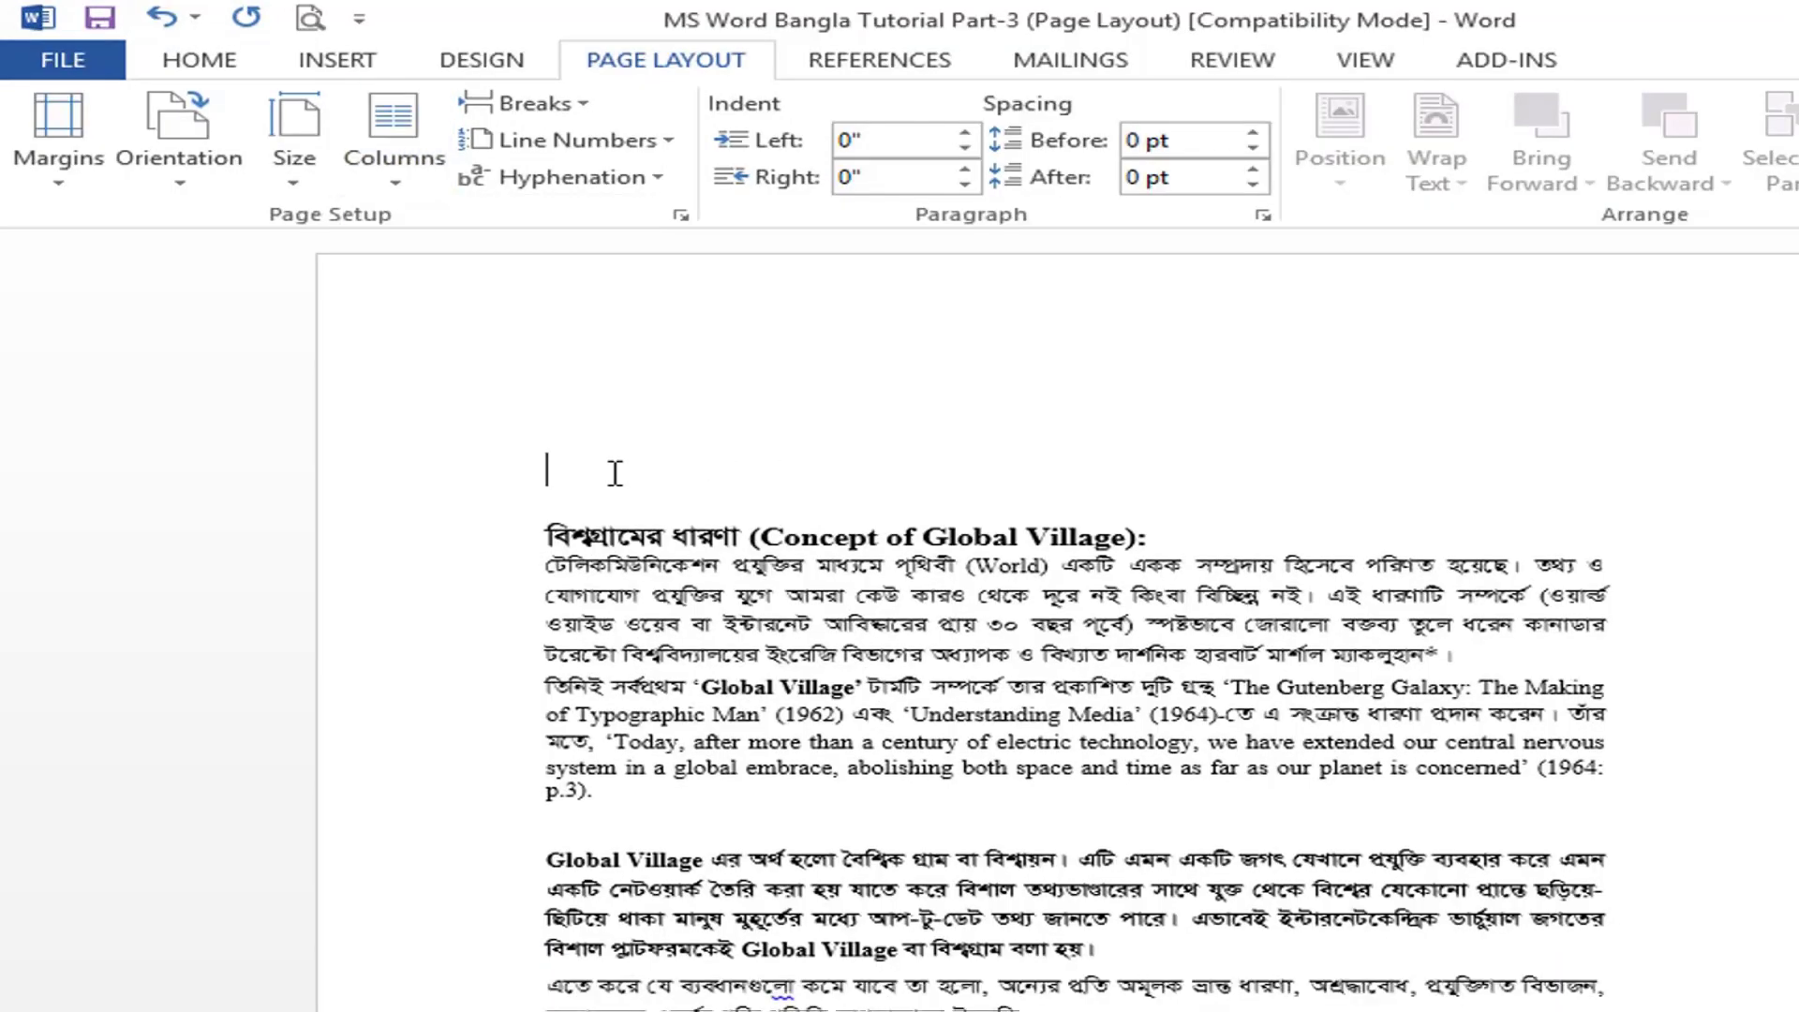
type("থংভংকুংফভ")
key("Return")
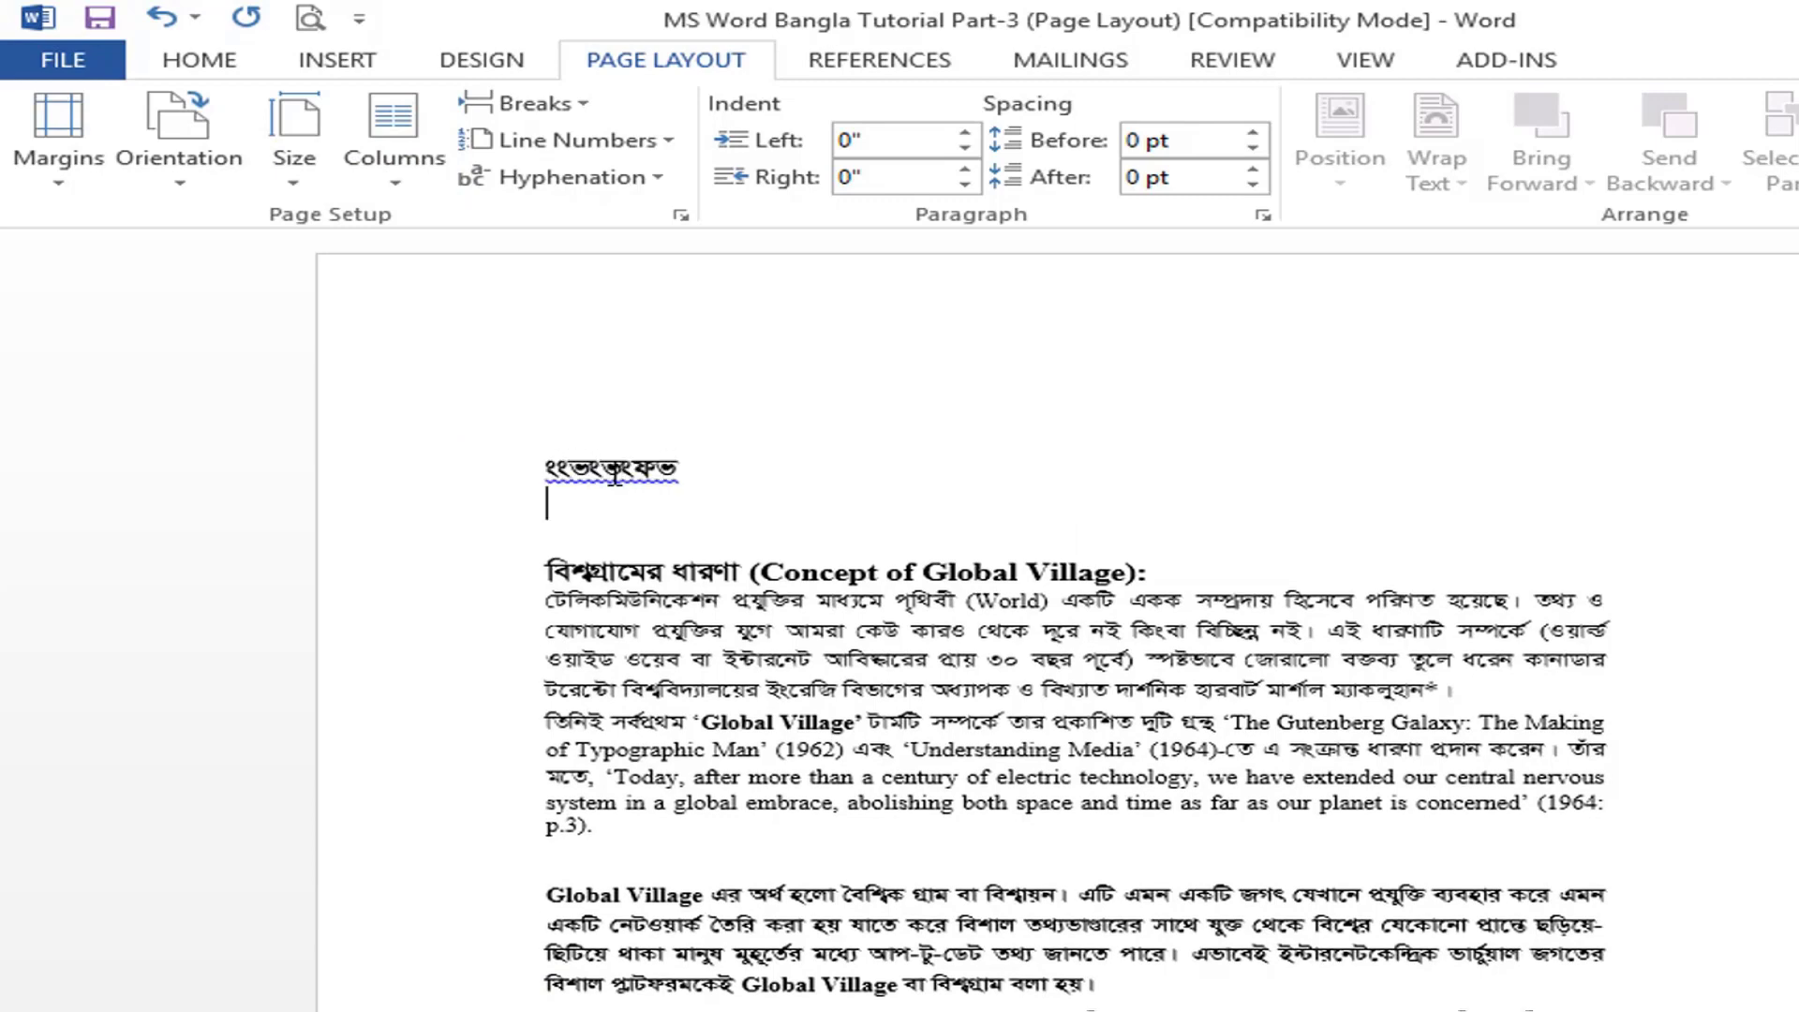
type("ভধংভংফভংভ ভধংভংফভ")
key("Return")
type("ংভংফভং")
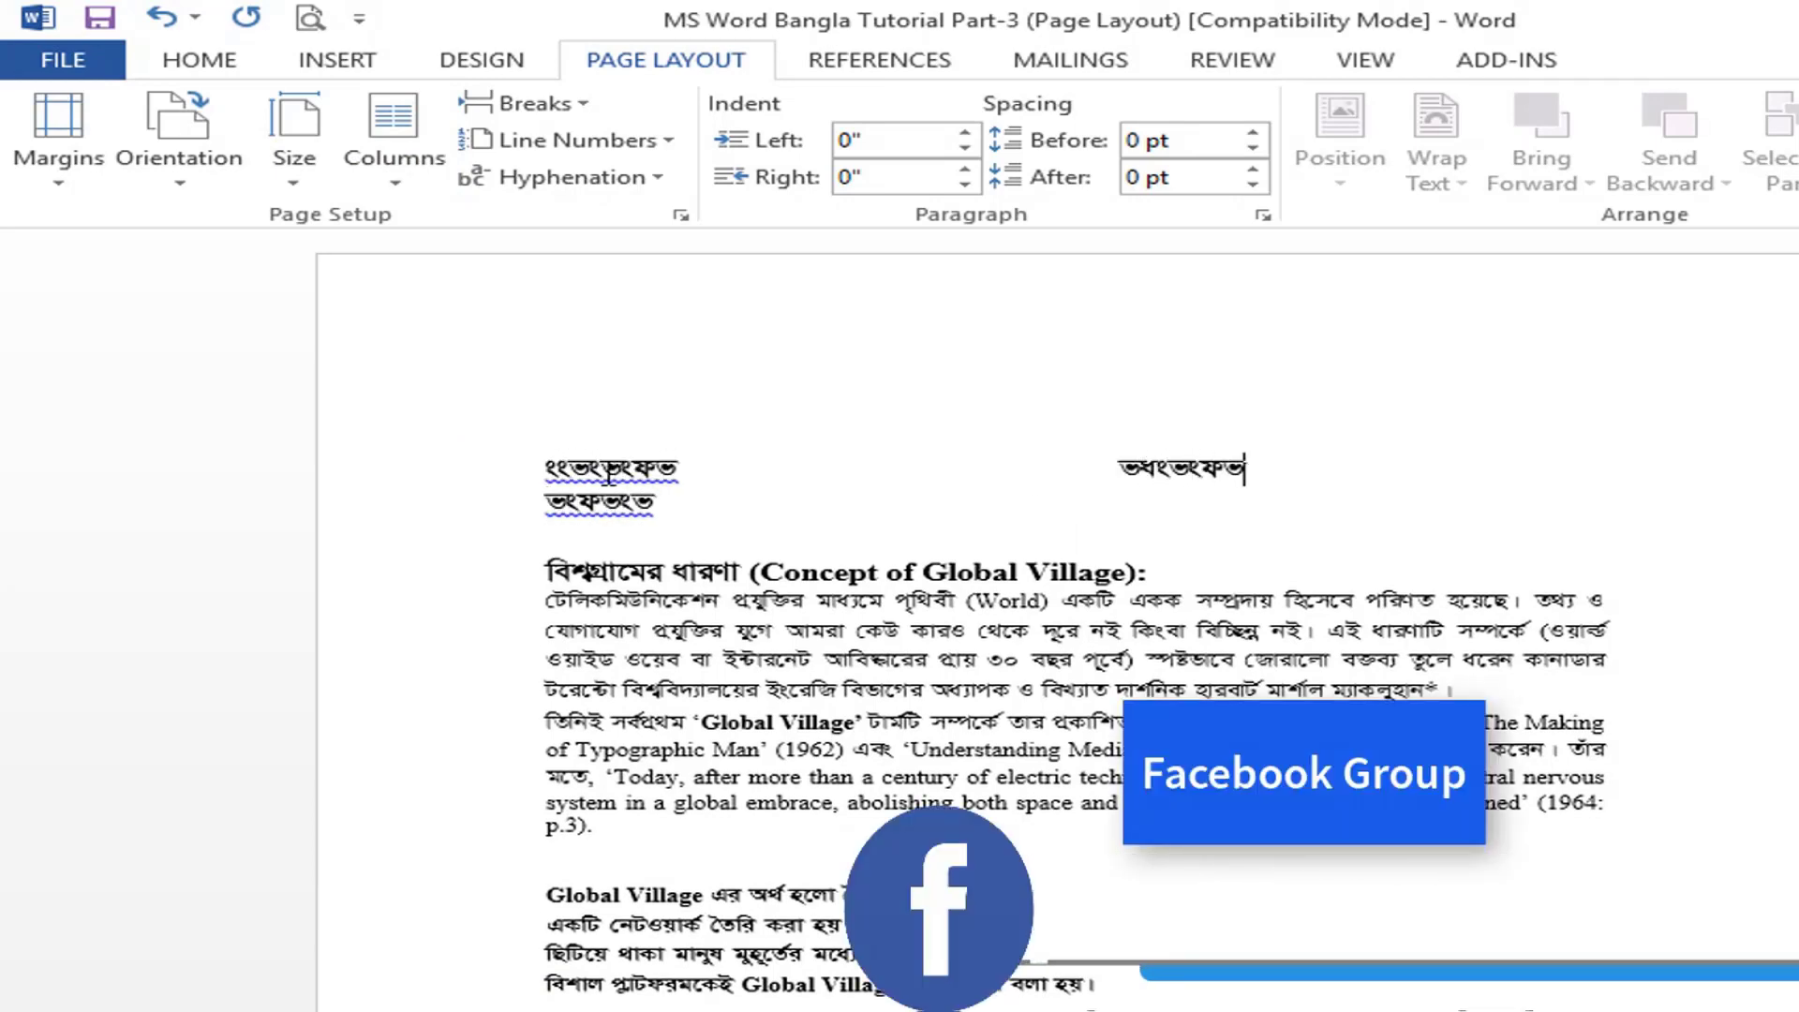
key("Return")
key("ctrl+z")
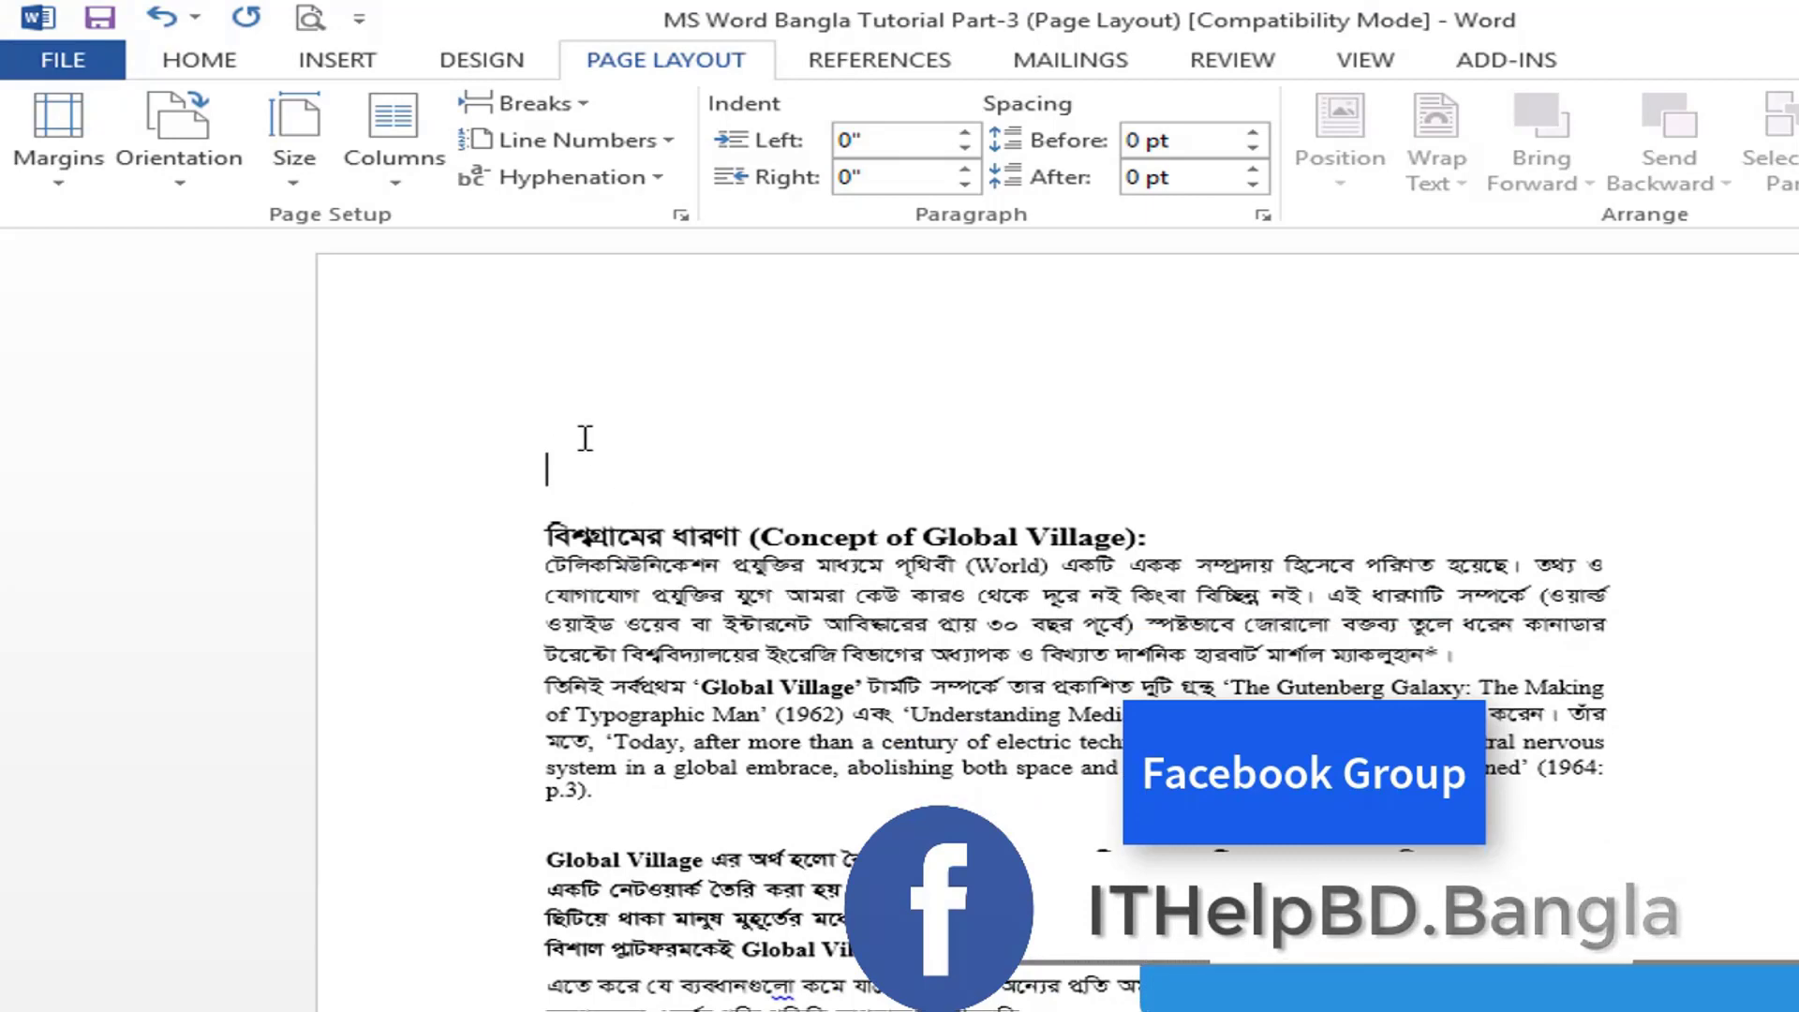
key("ctrl+z")
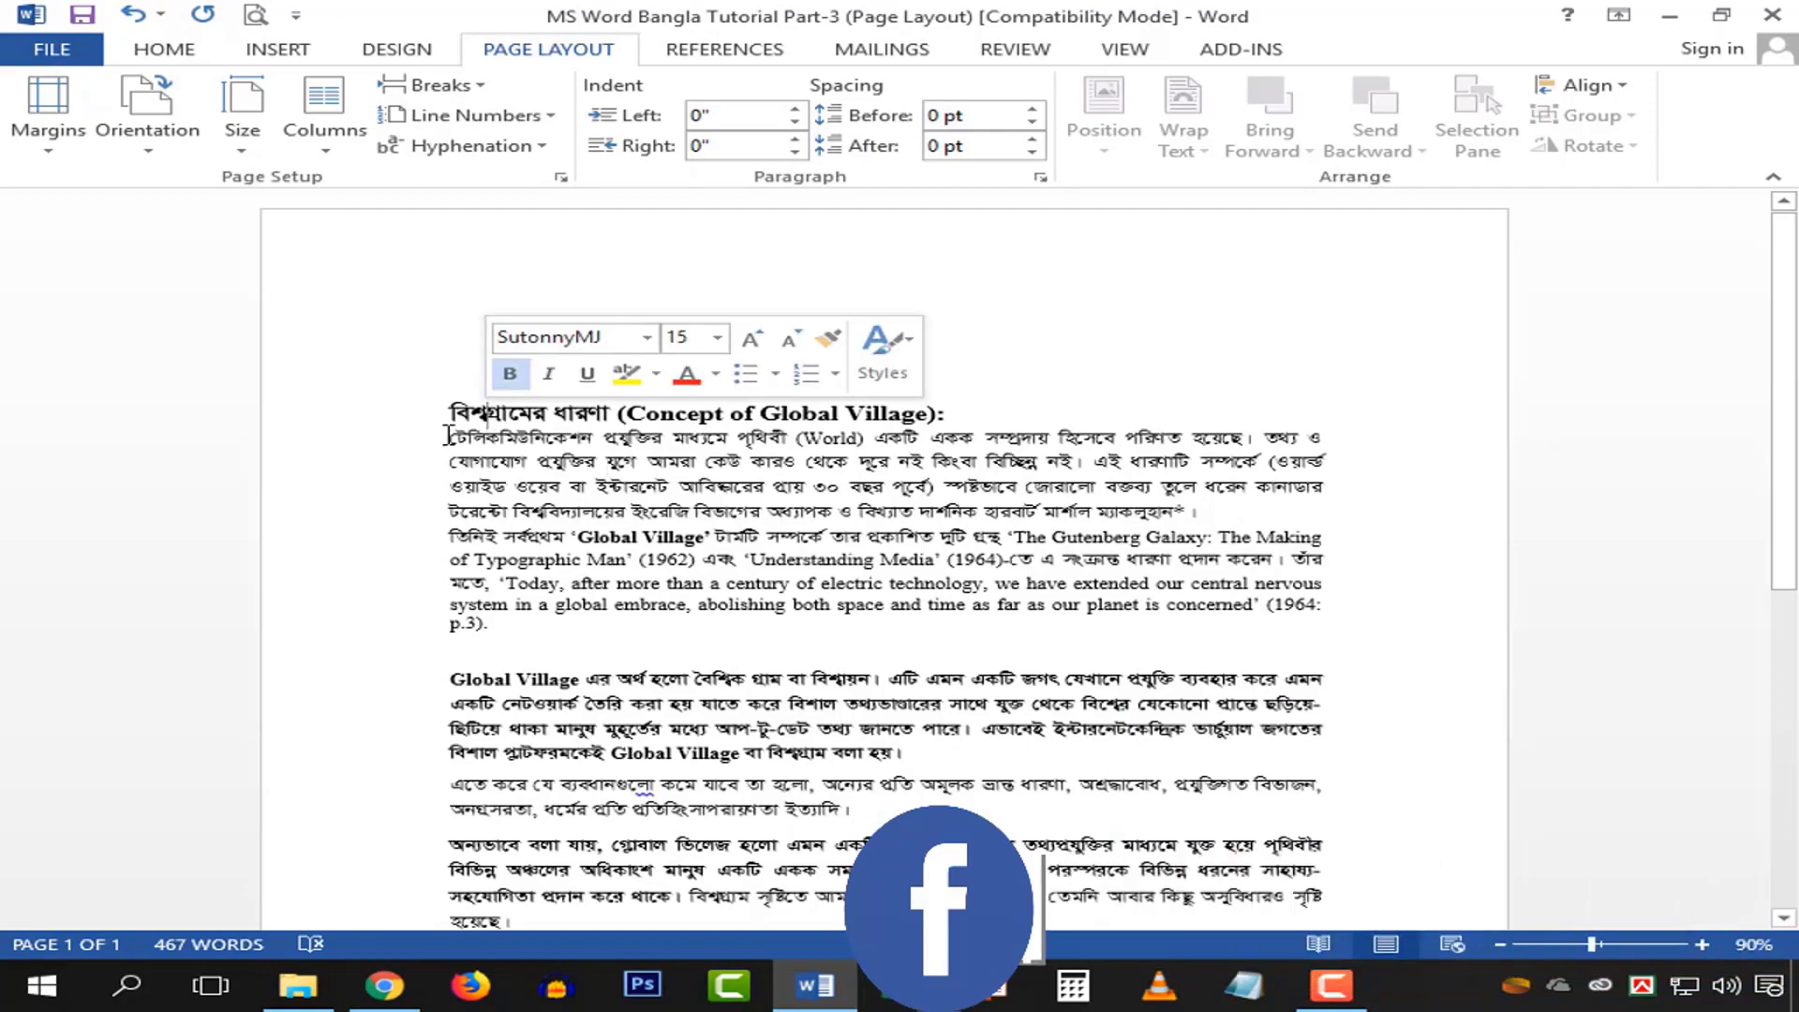
Step: Set the section from the heading down in two columns, then undo that layout
left_click_drag(450, 414, 511, 638)
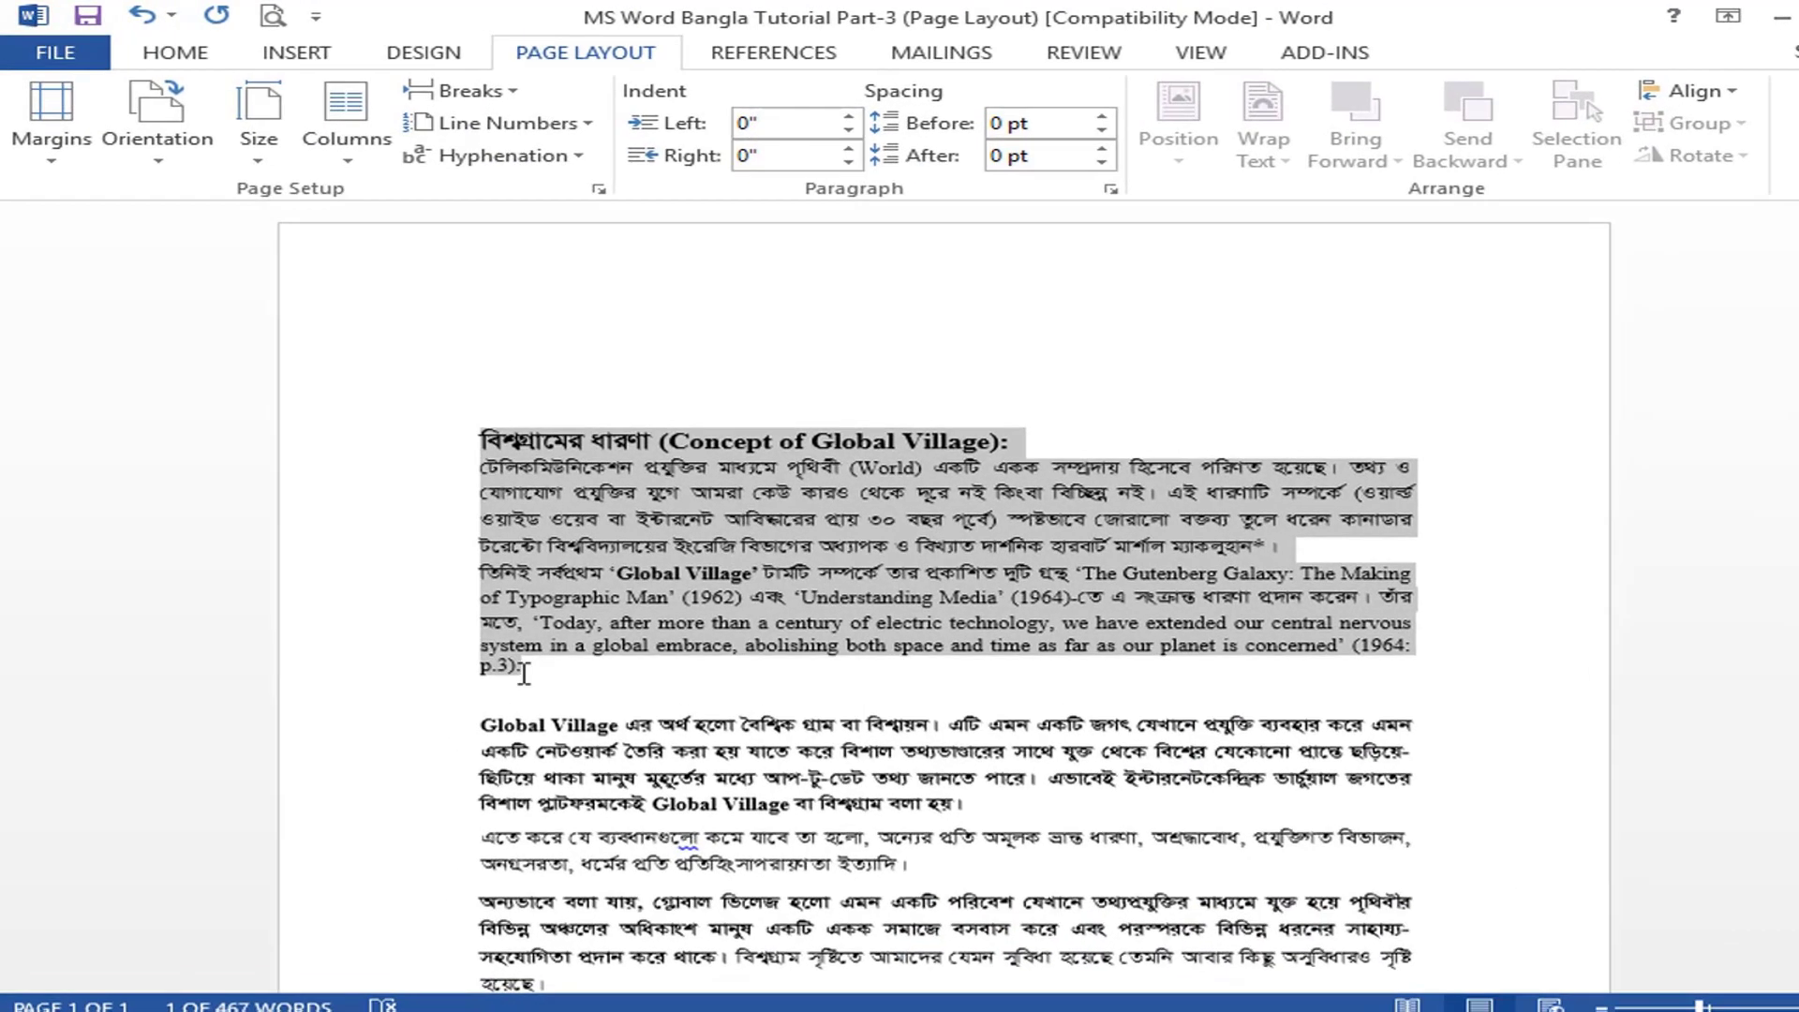
left_click(328, 108)
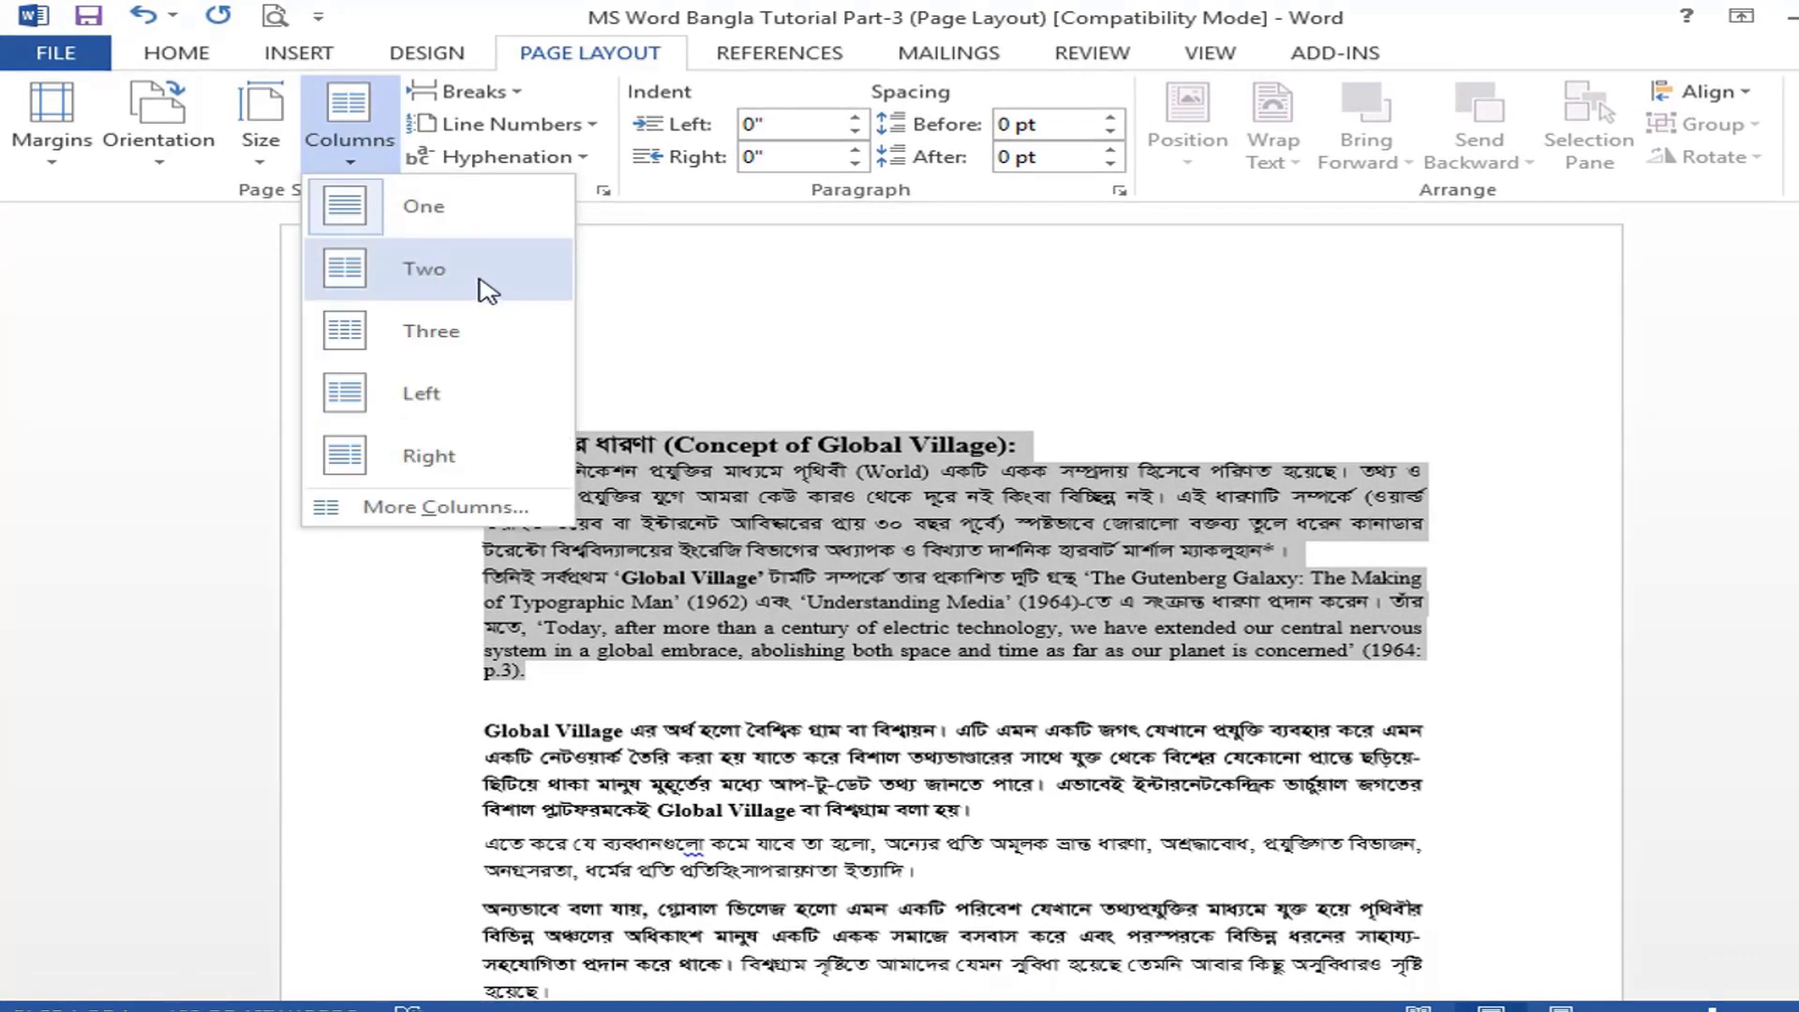
left_click(423, 271)
left_click(1145, 567)
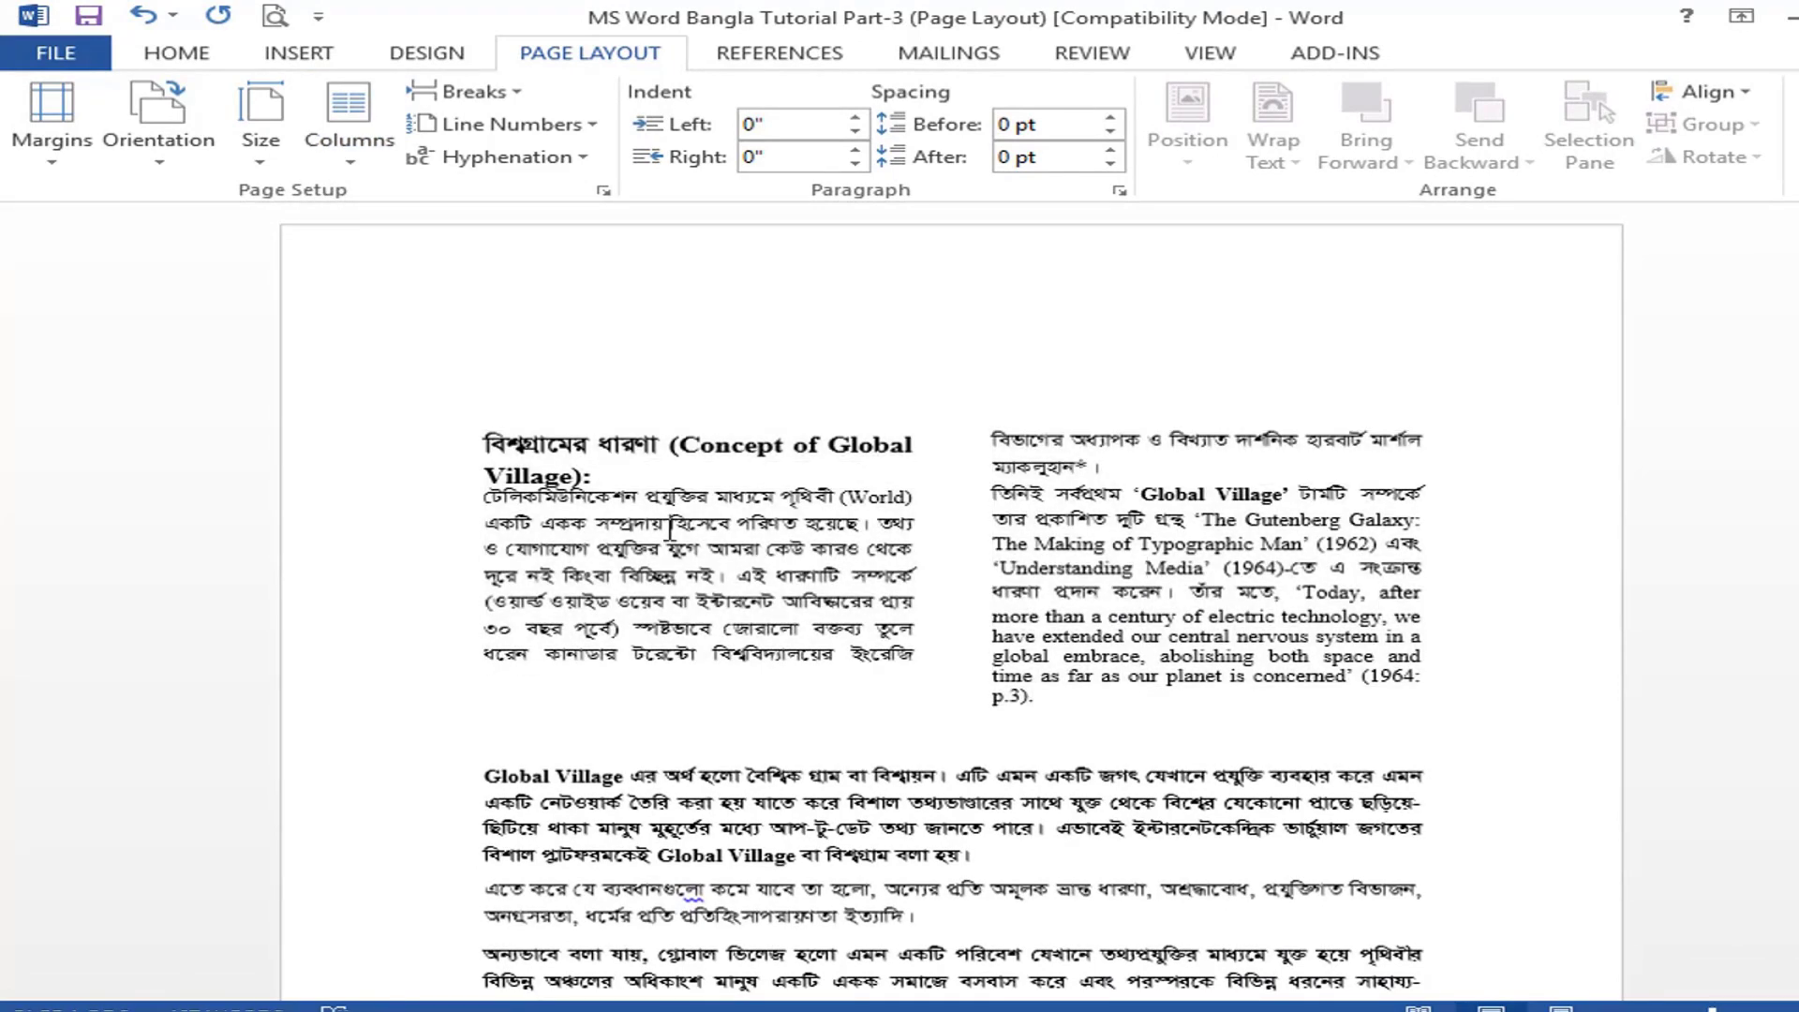
left_click_drag(498, 767, 975, 854)
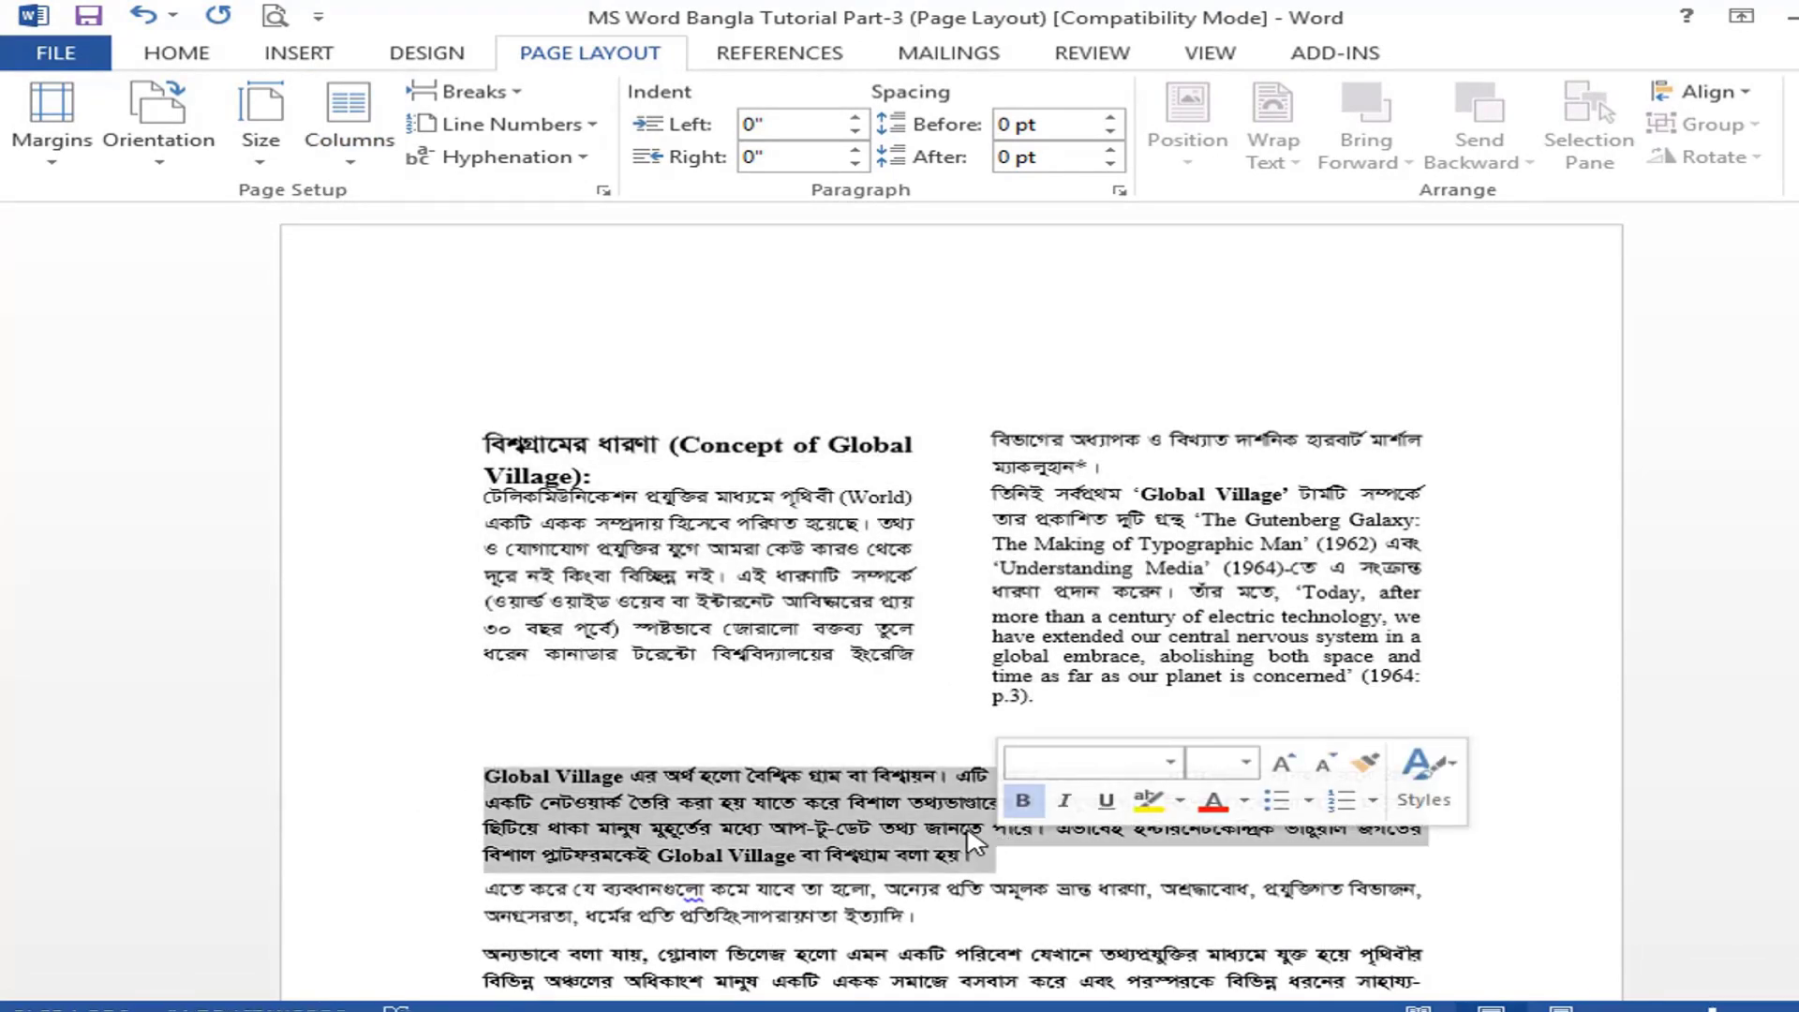
key("ctrl+z")
left_click(611, 471)
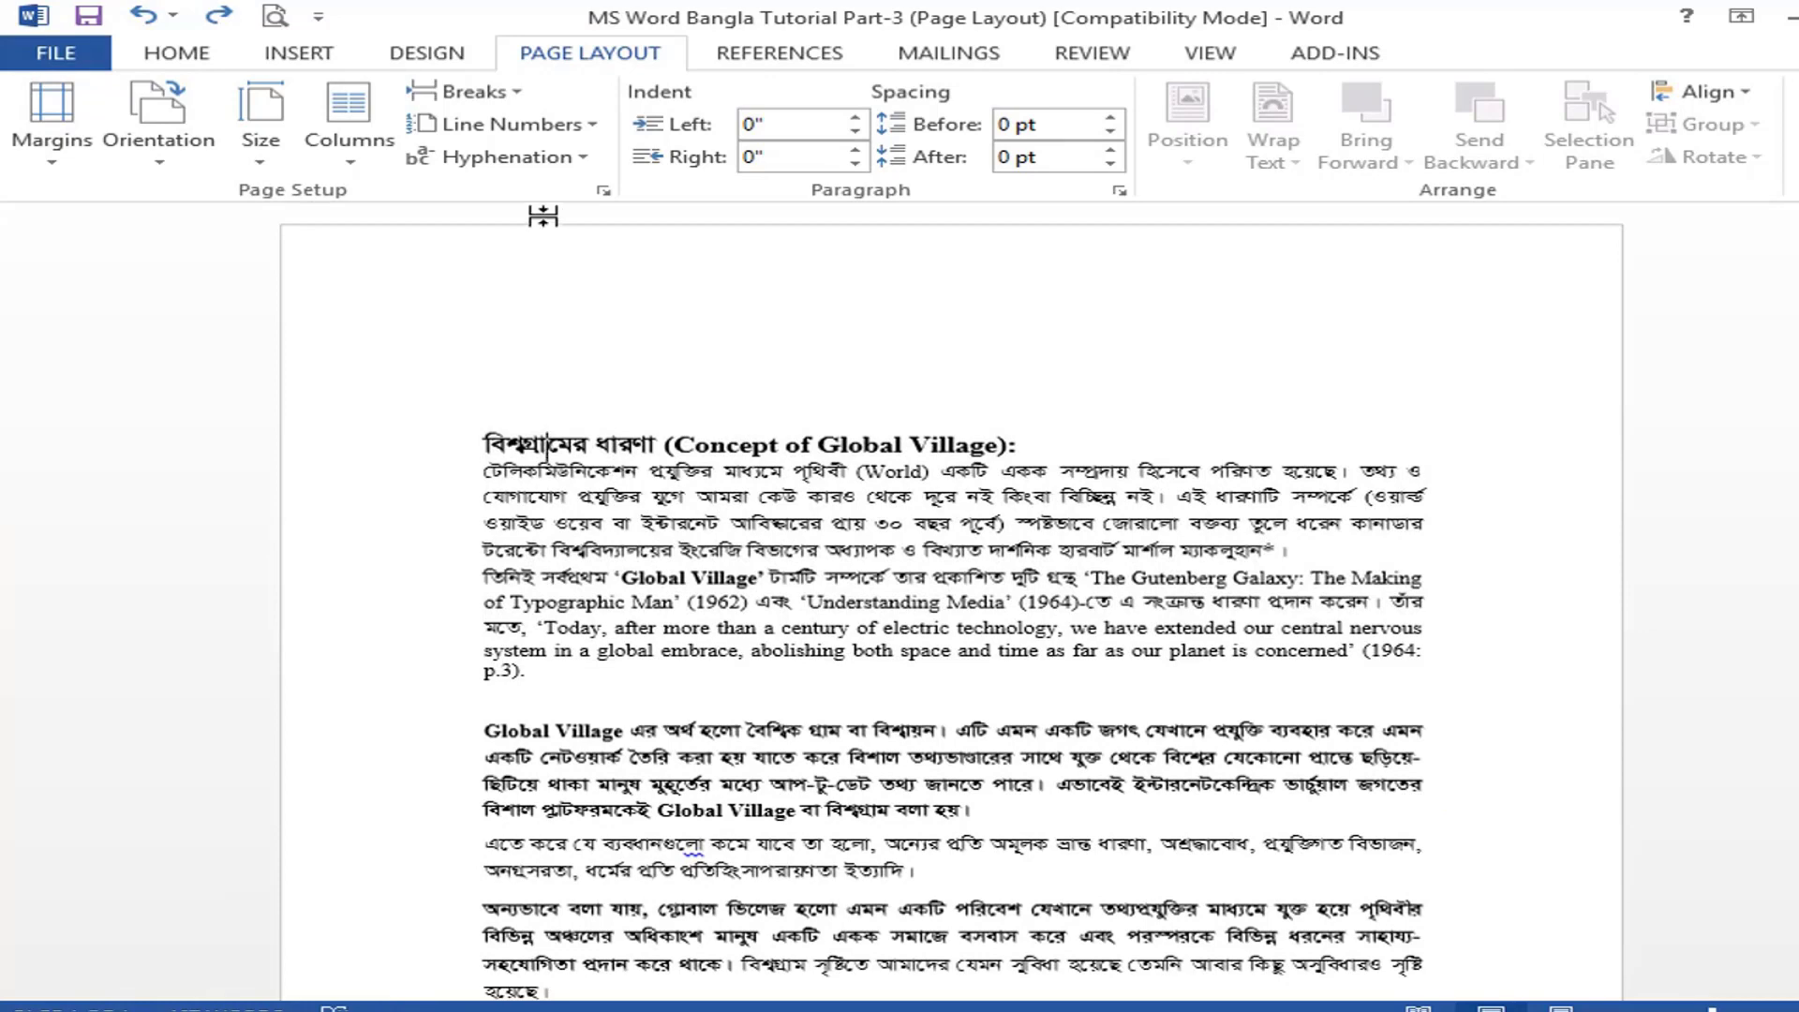
Step: Try a three-column layout on the whole document, then undo it
left_click(349, 150)
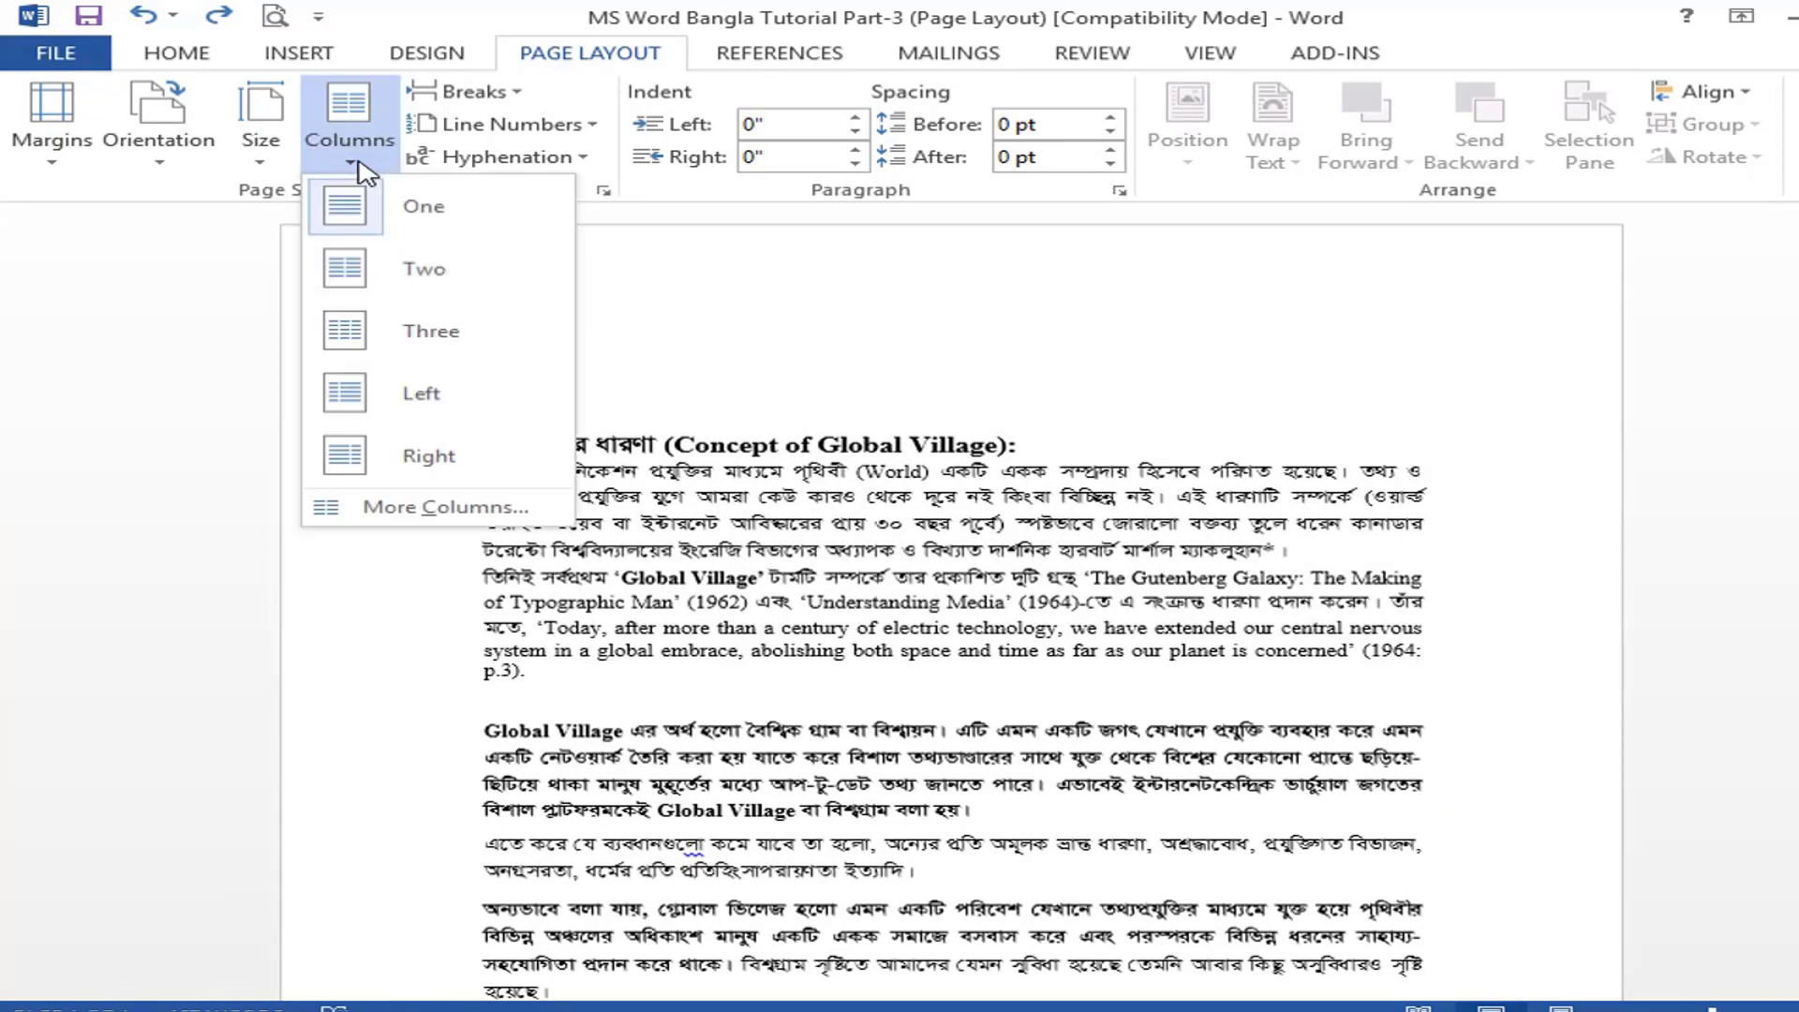
left_click(466, 340)
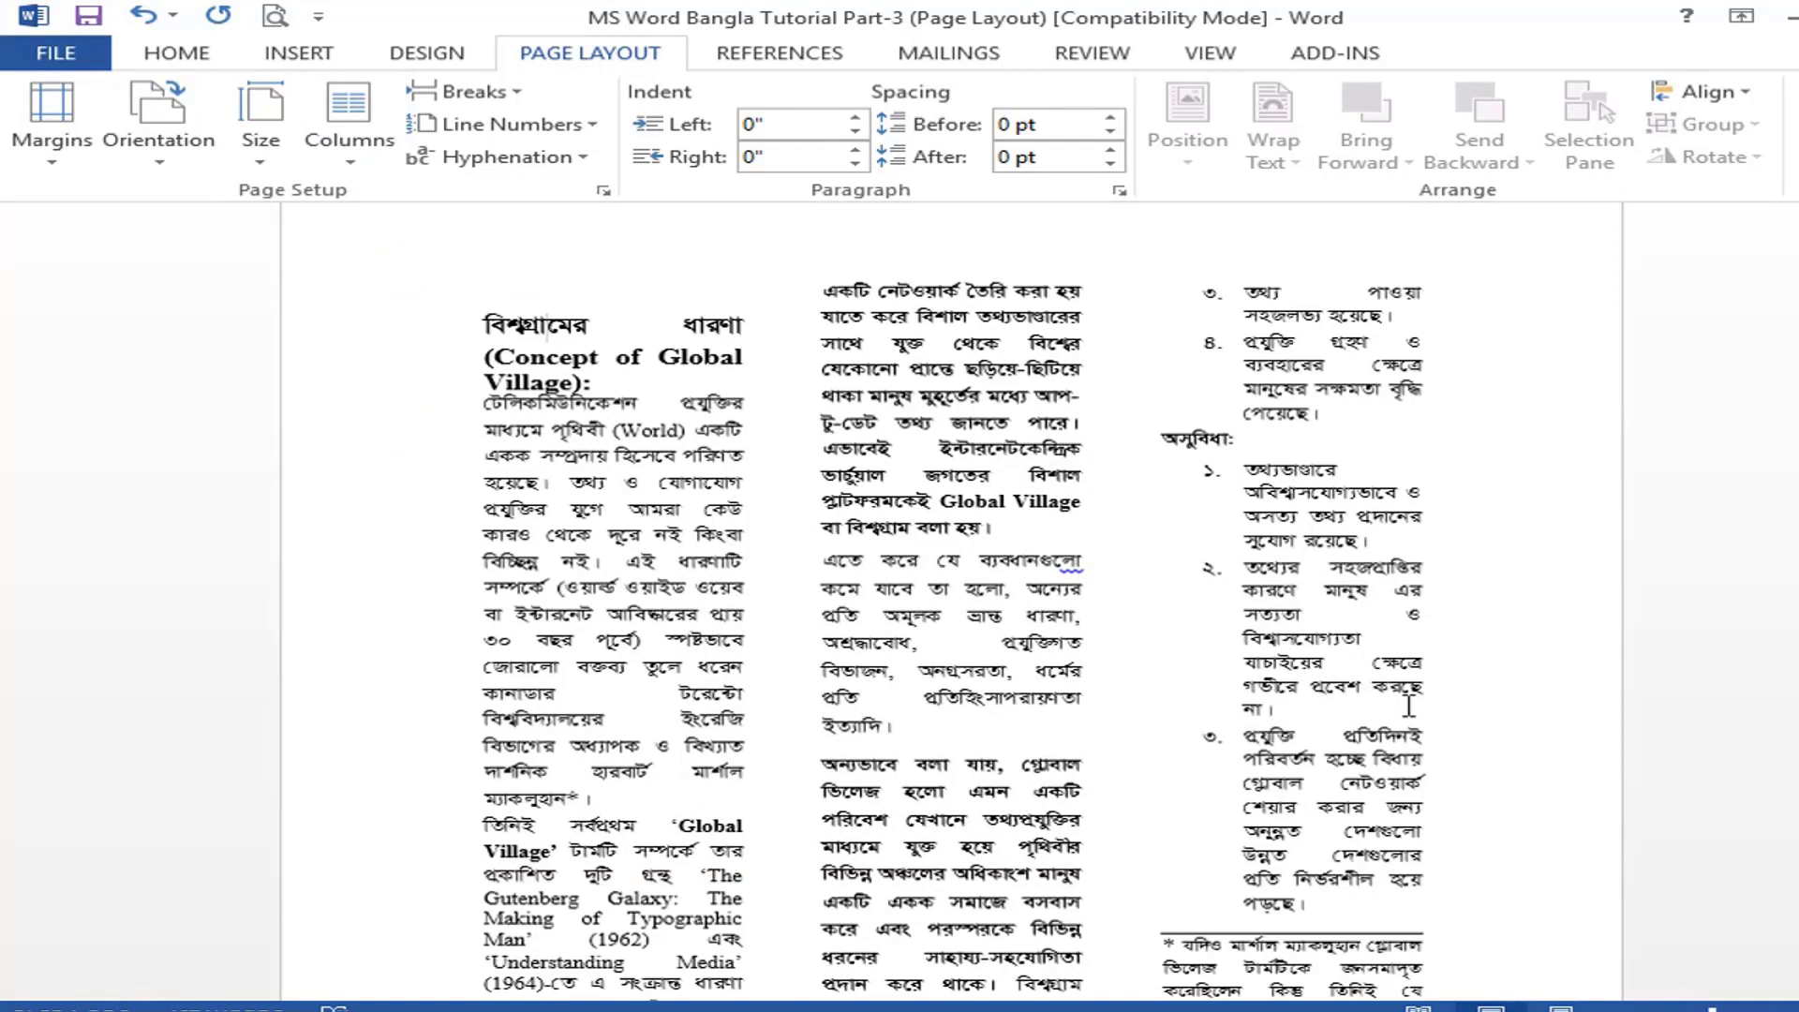
key("ctrl+z")
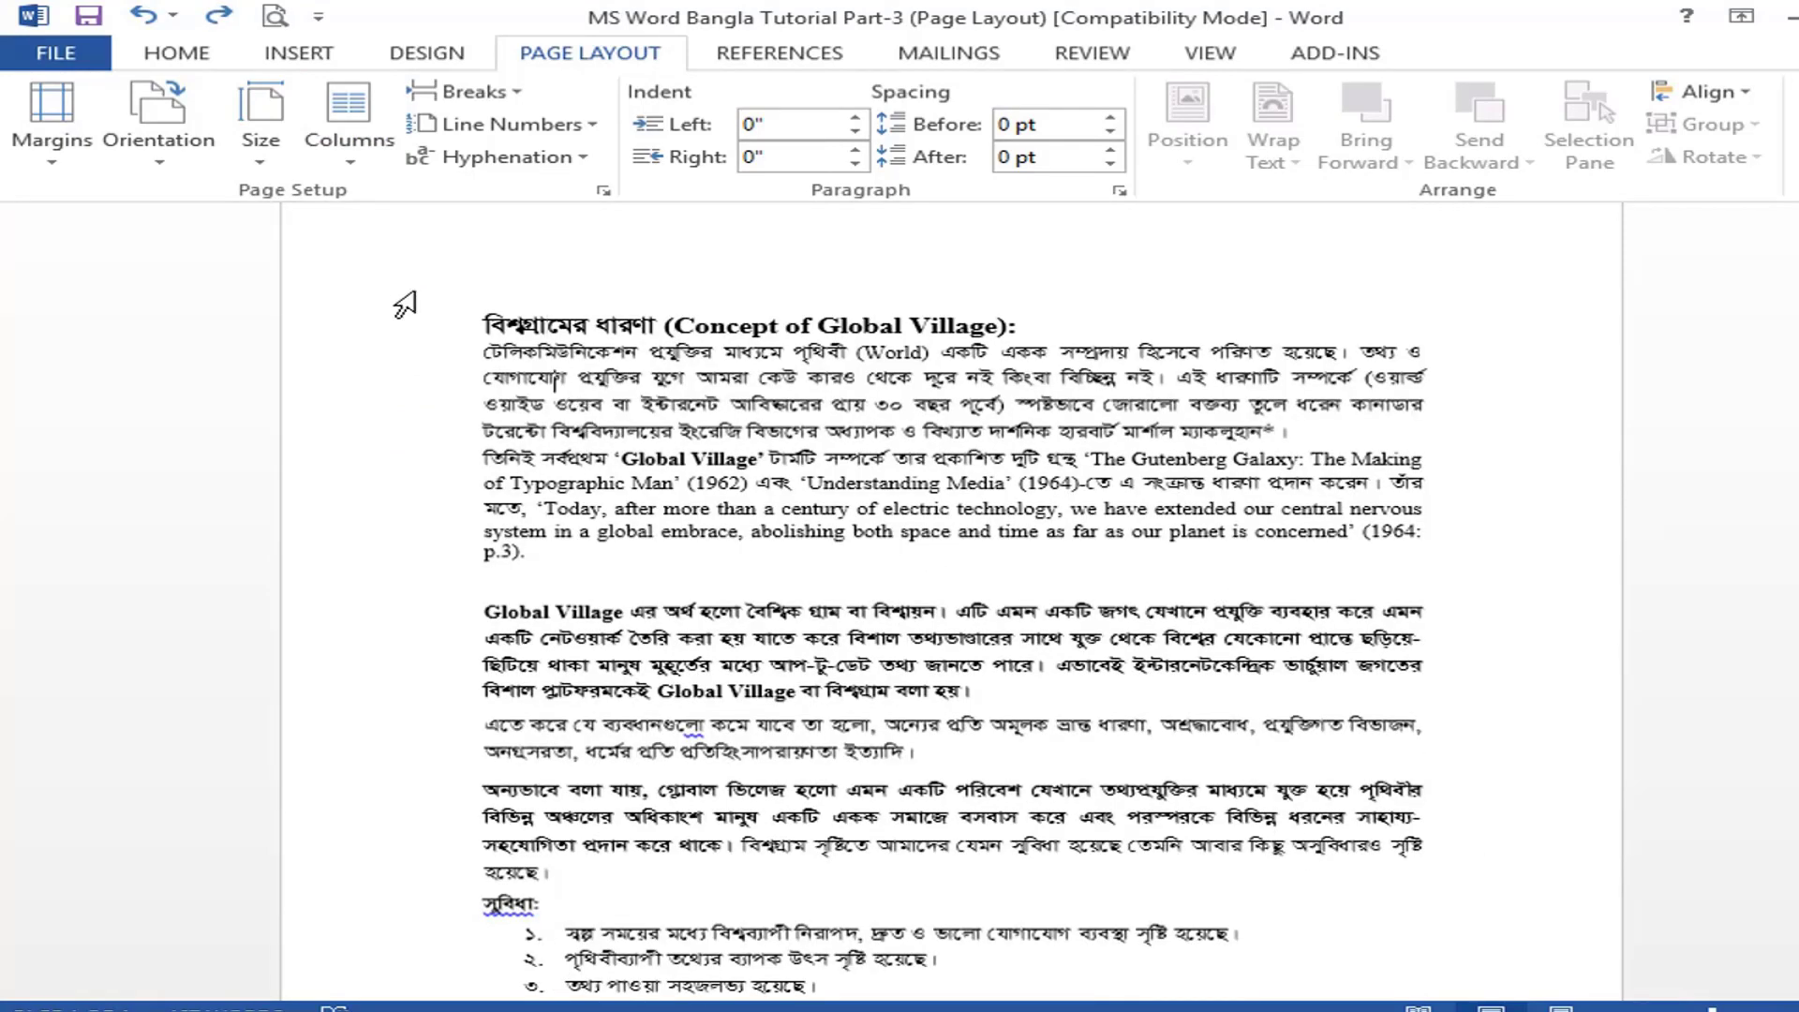
Step: Set the opening section, from the heading through 'p.3).', in two columns
left_click_drag(404, 319, 637, 558)
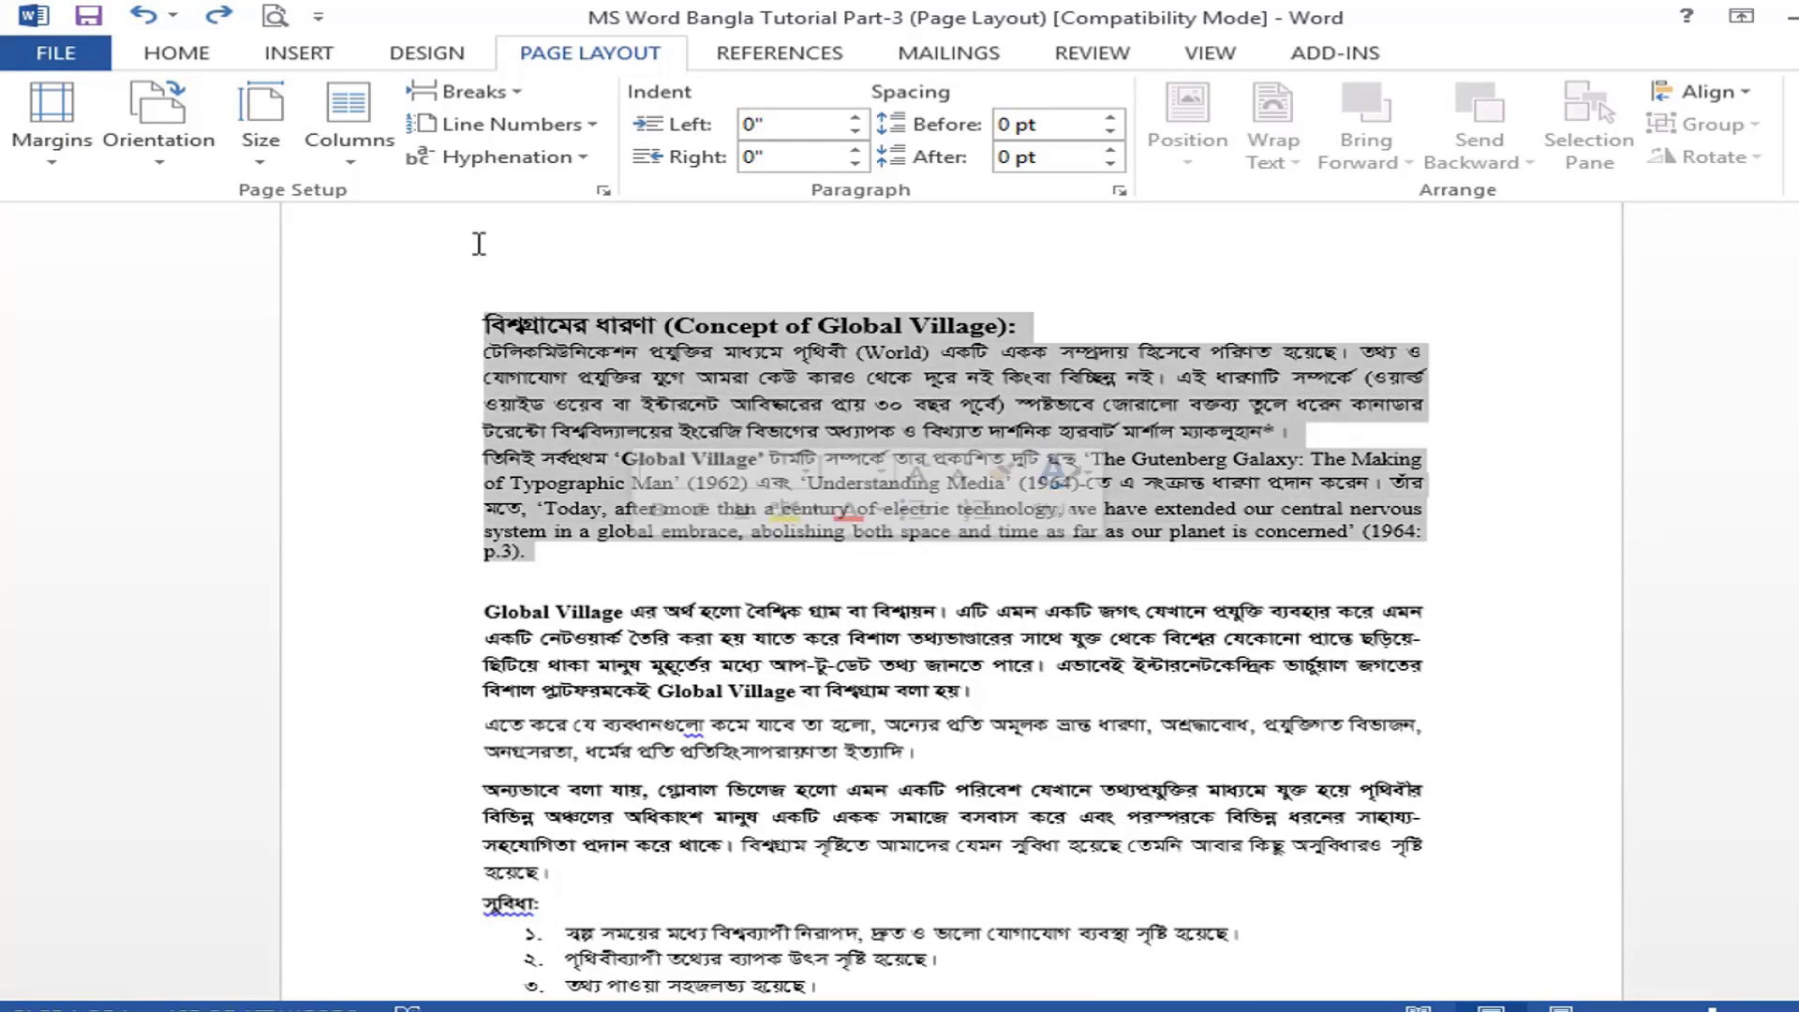
left_click(350, 154)
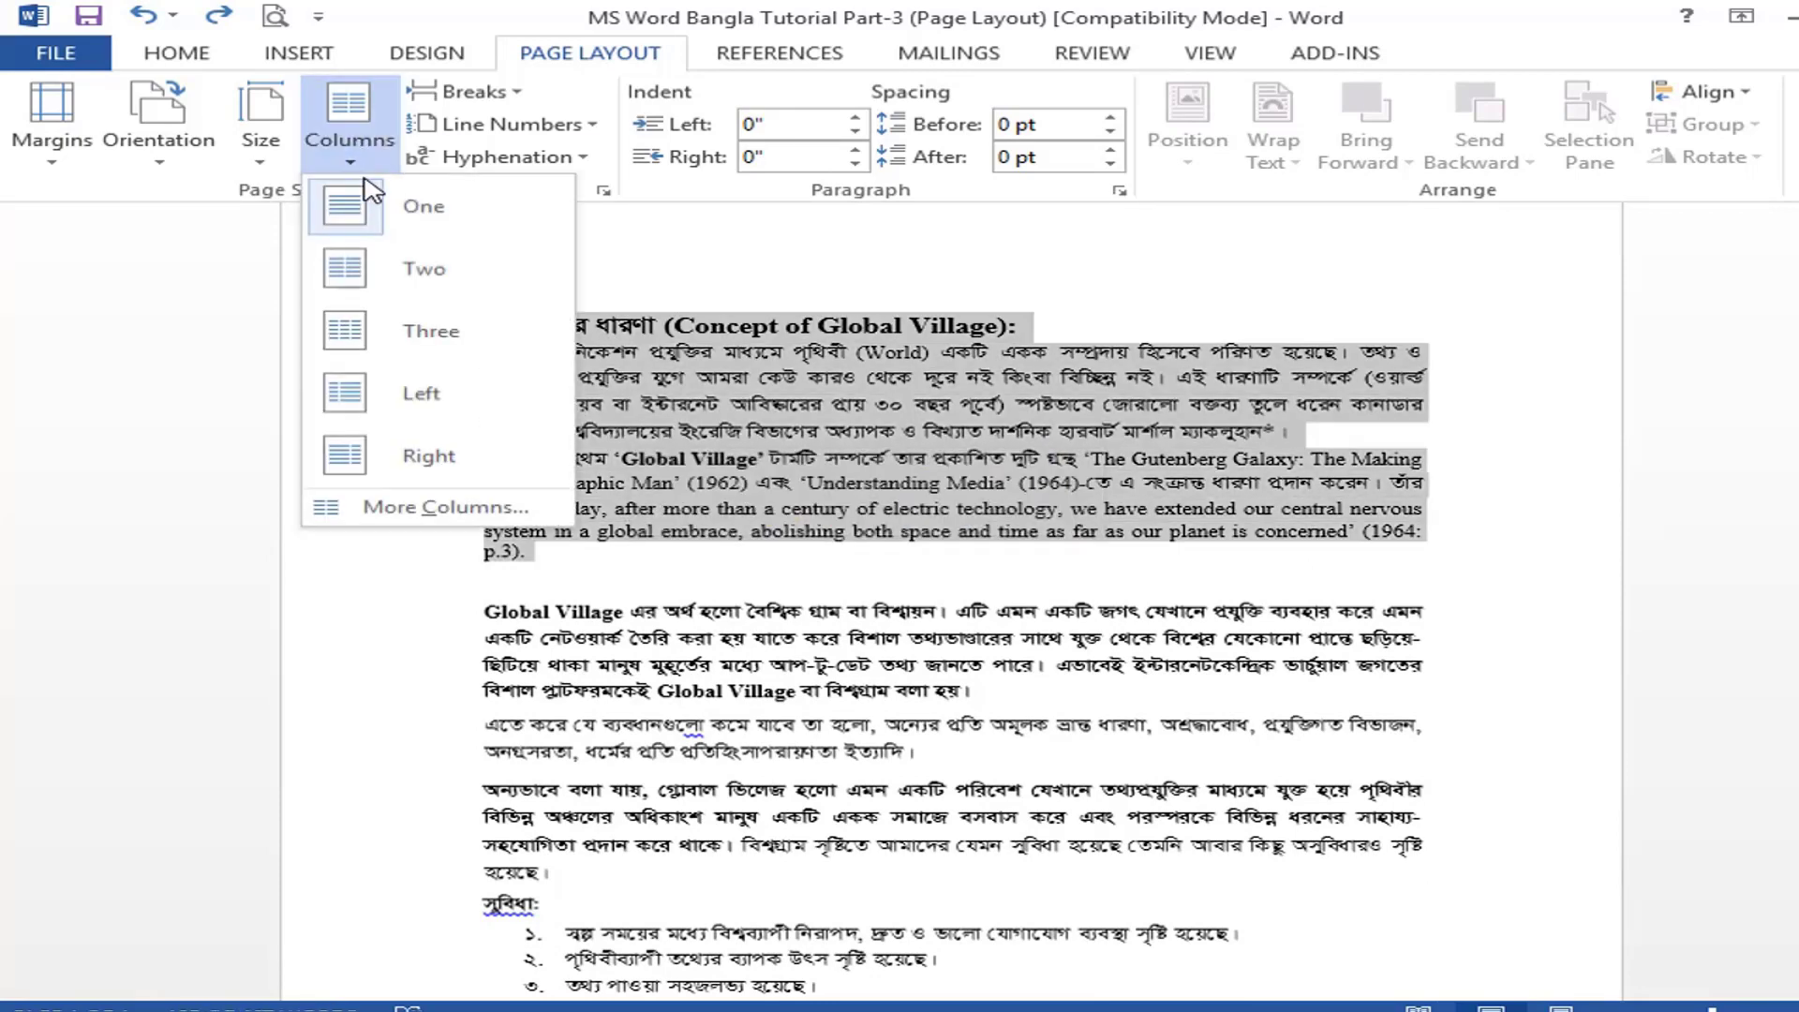
left_click(472, 277)
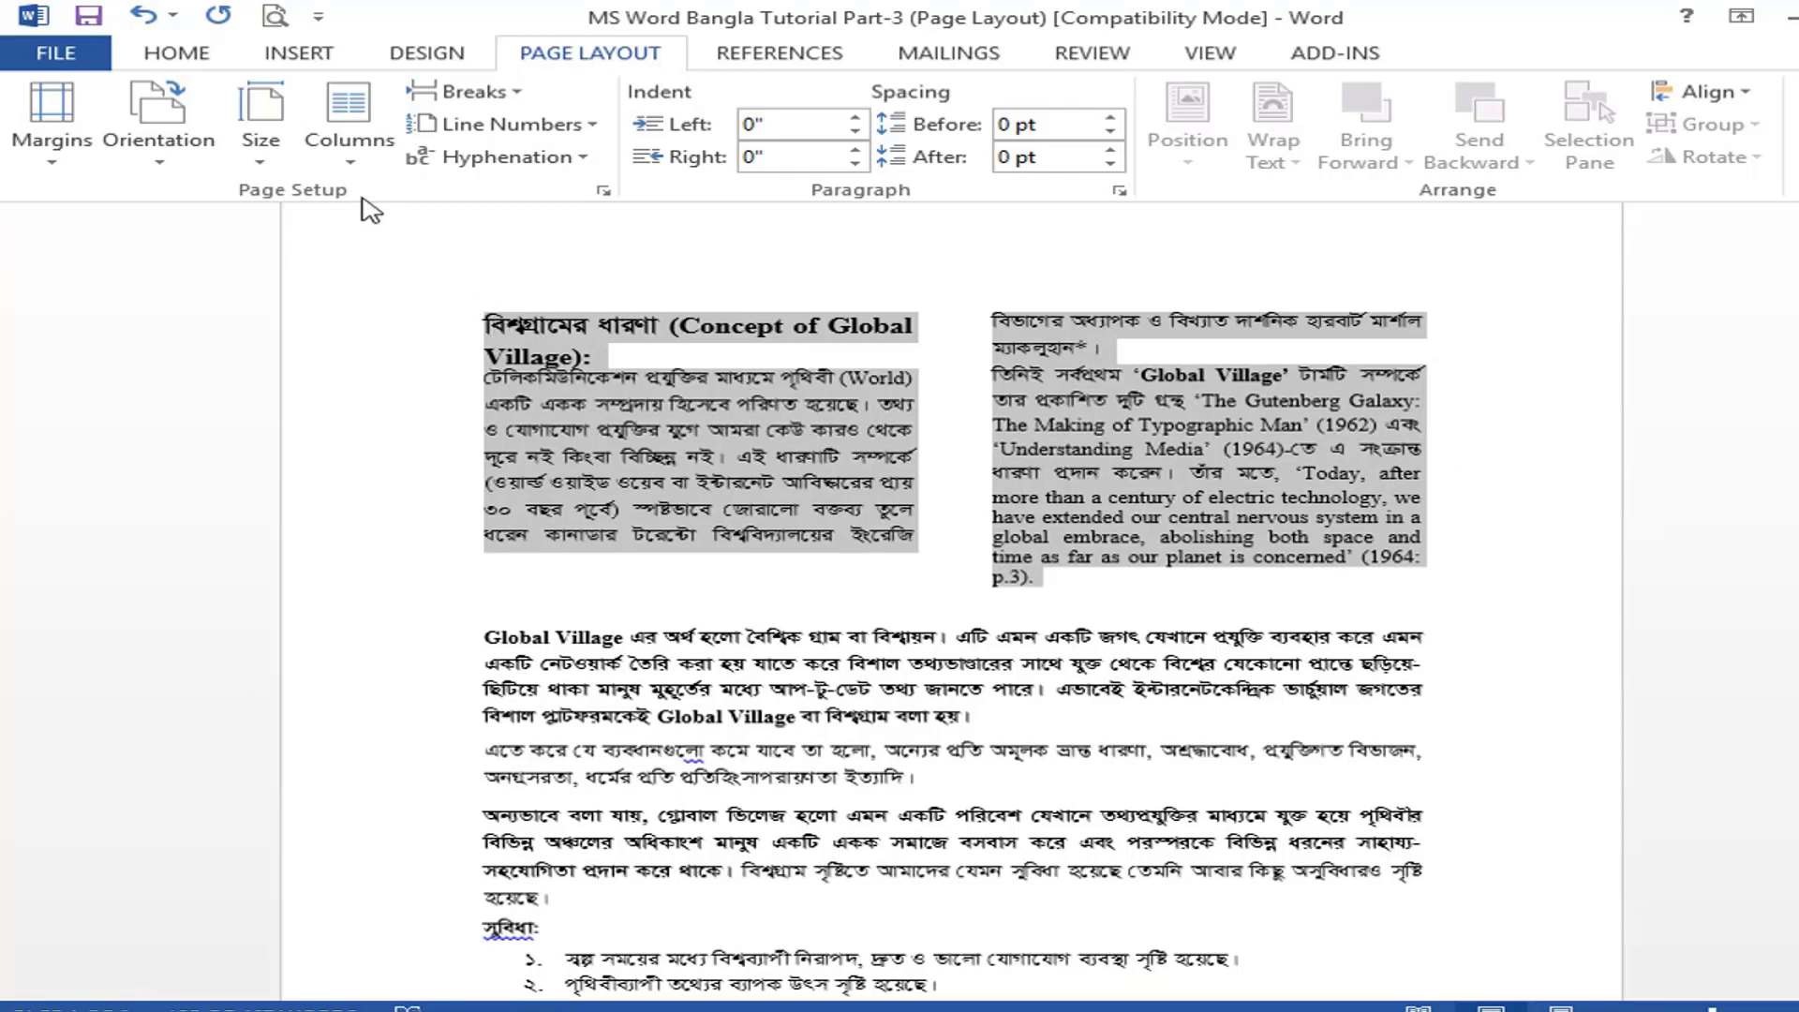
left_click(351, 155)
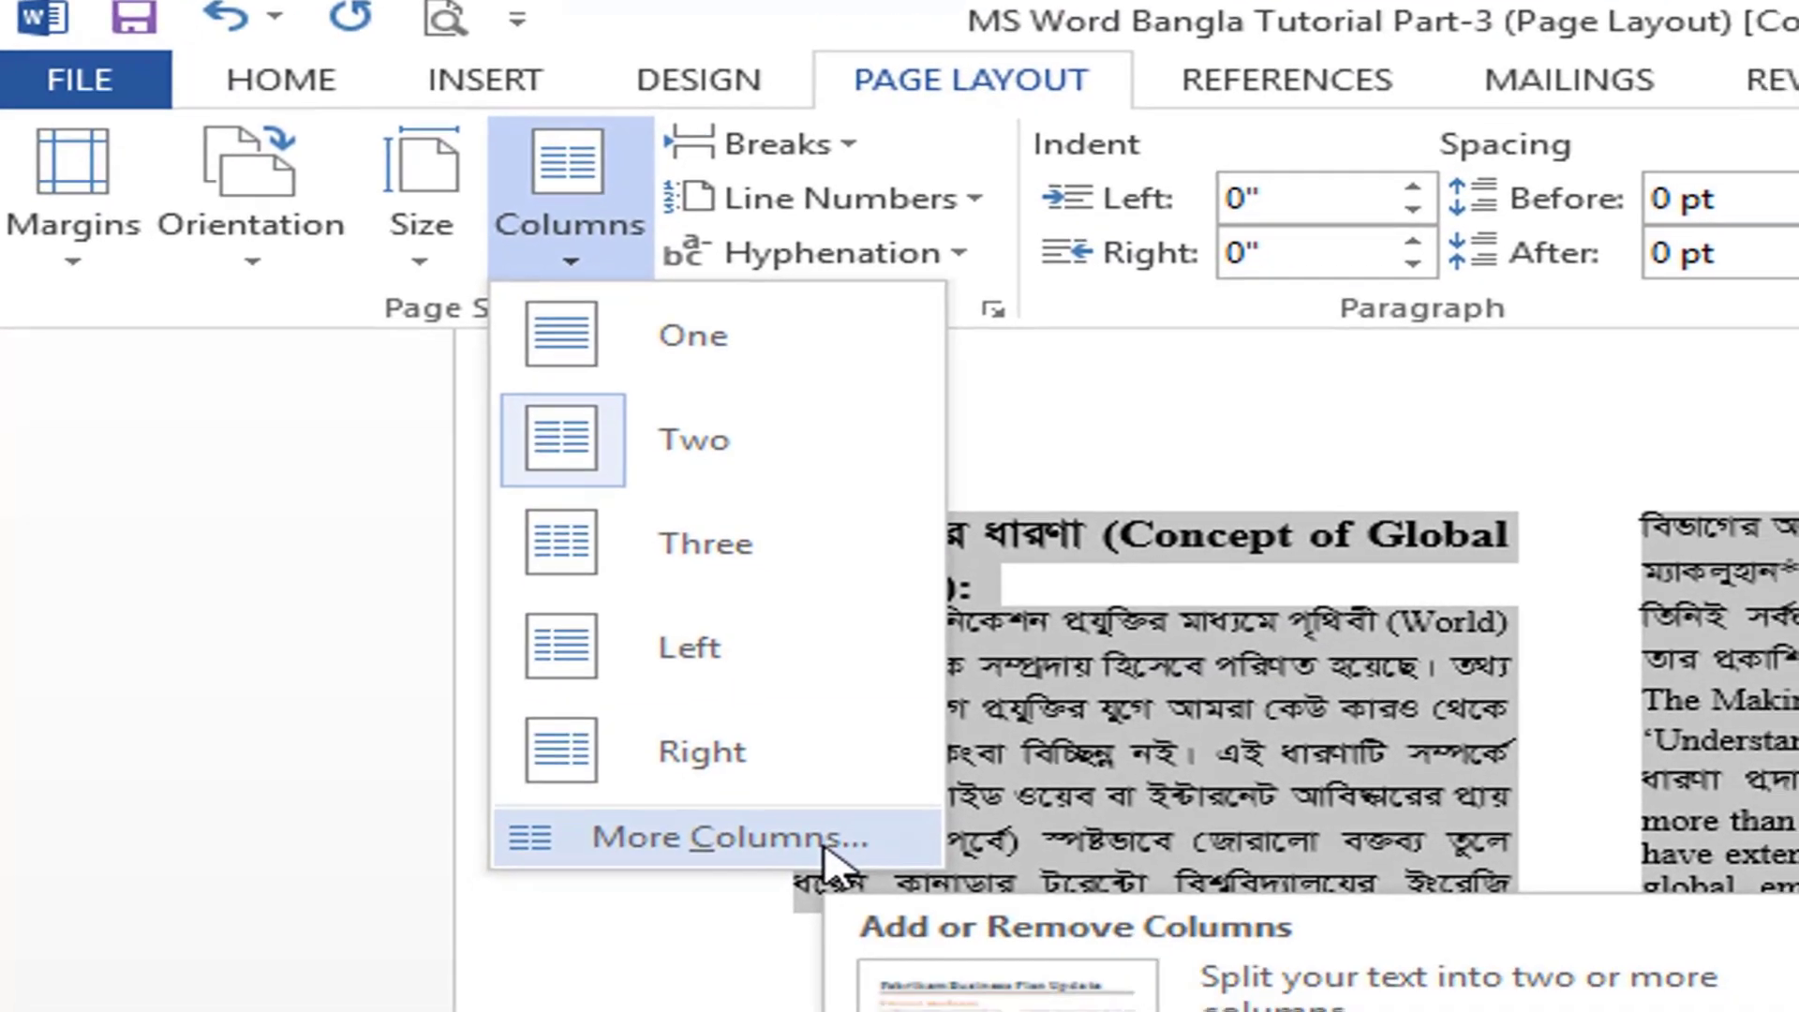
left_click(855, 860)
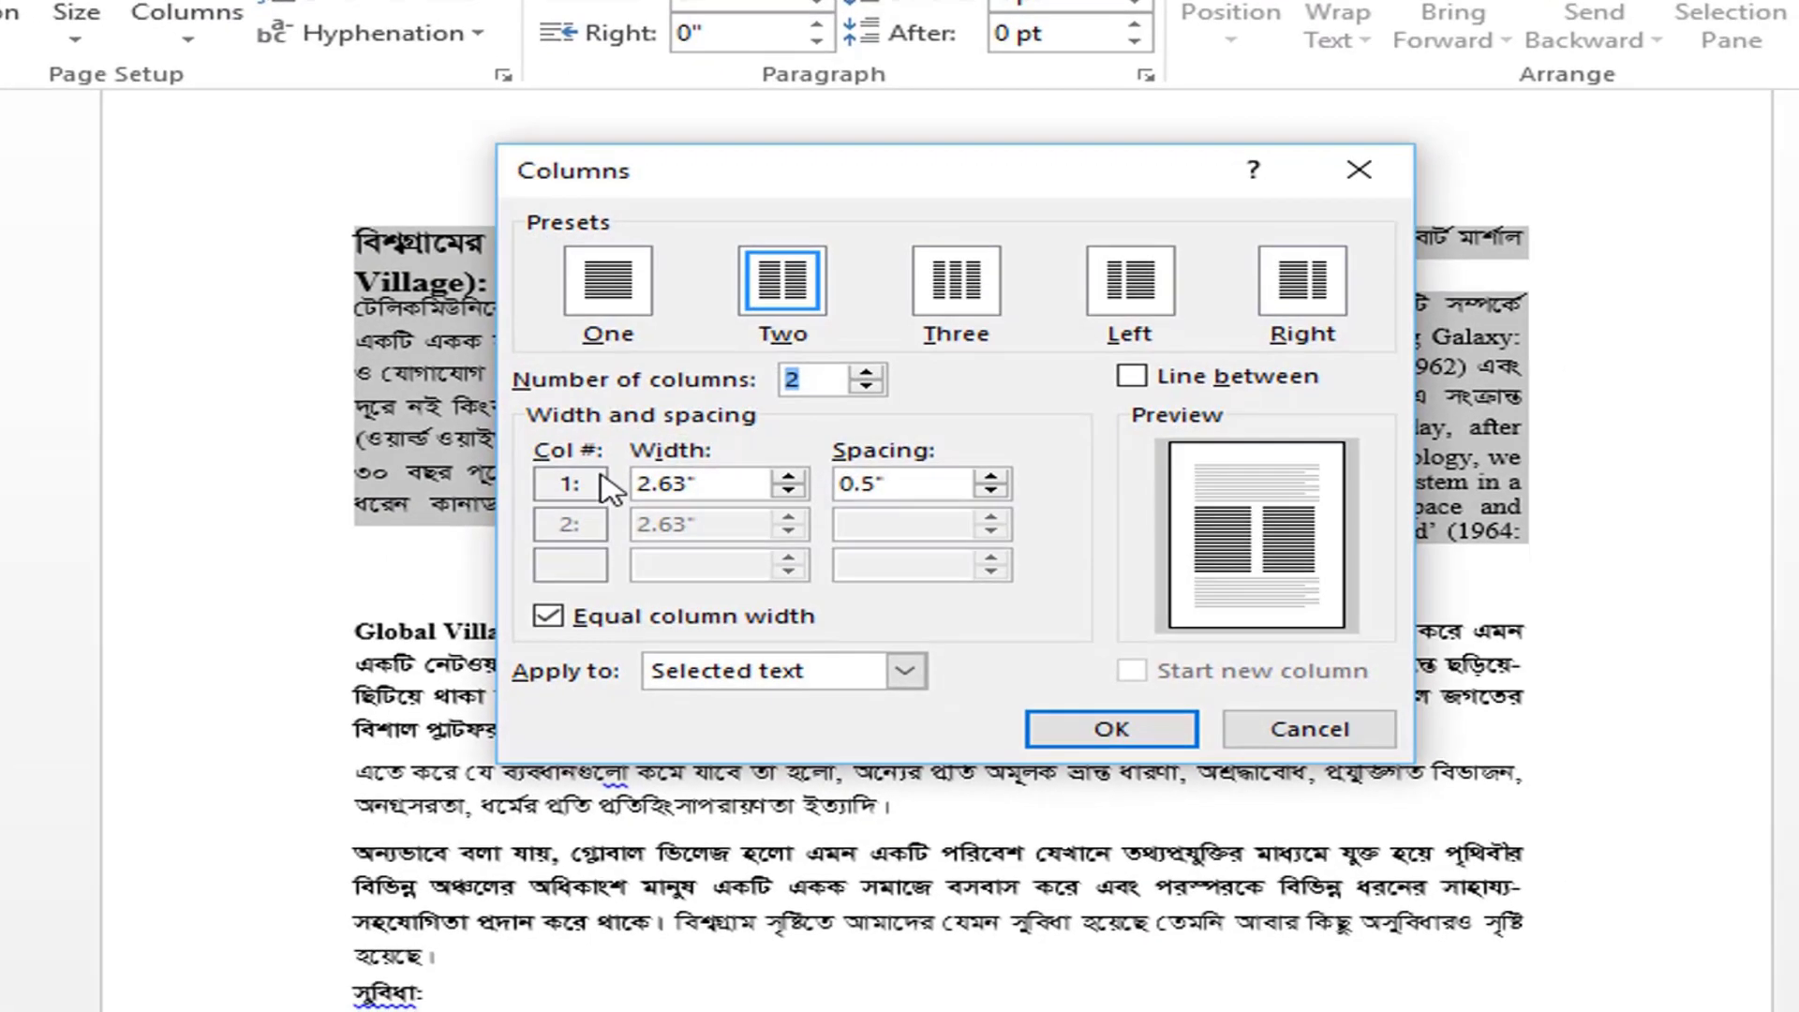
double_click(818, 378)
left_click(1134, 736)
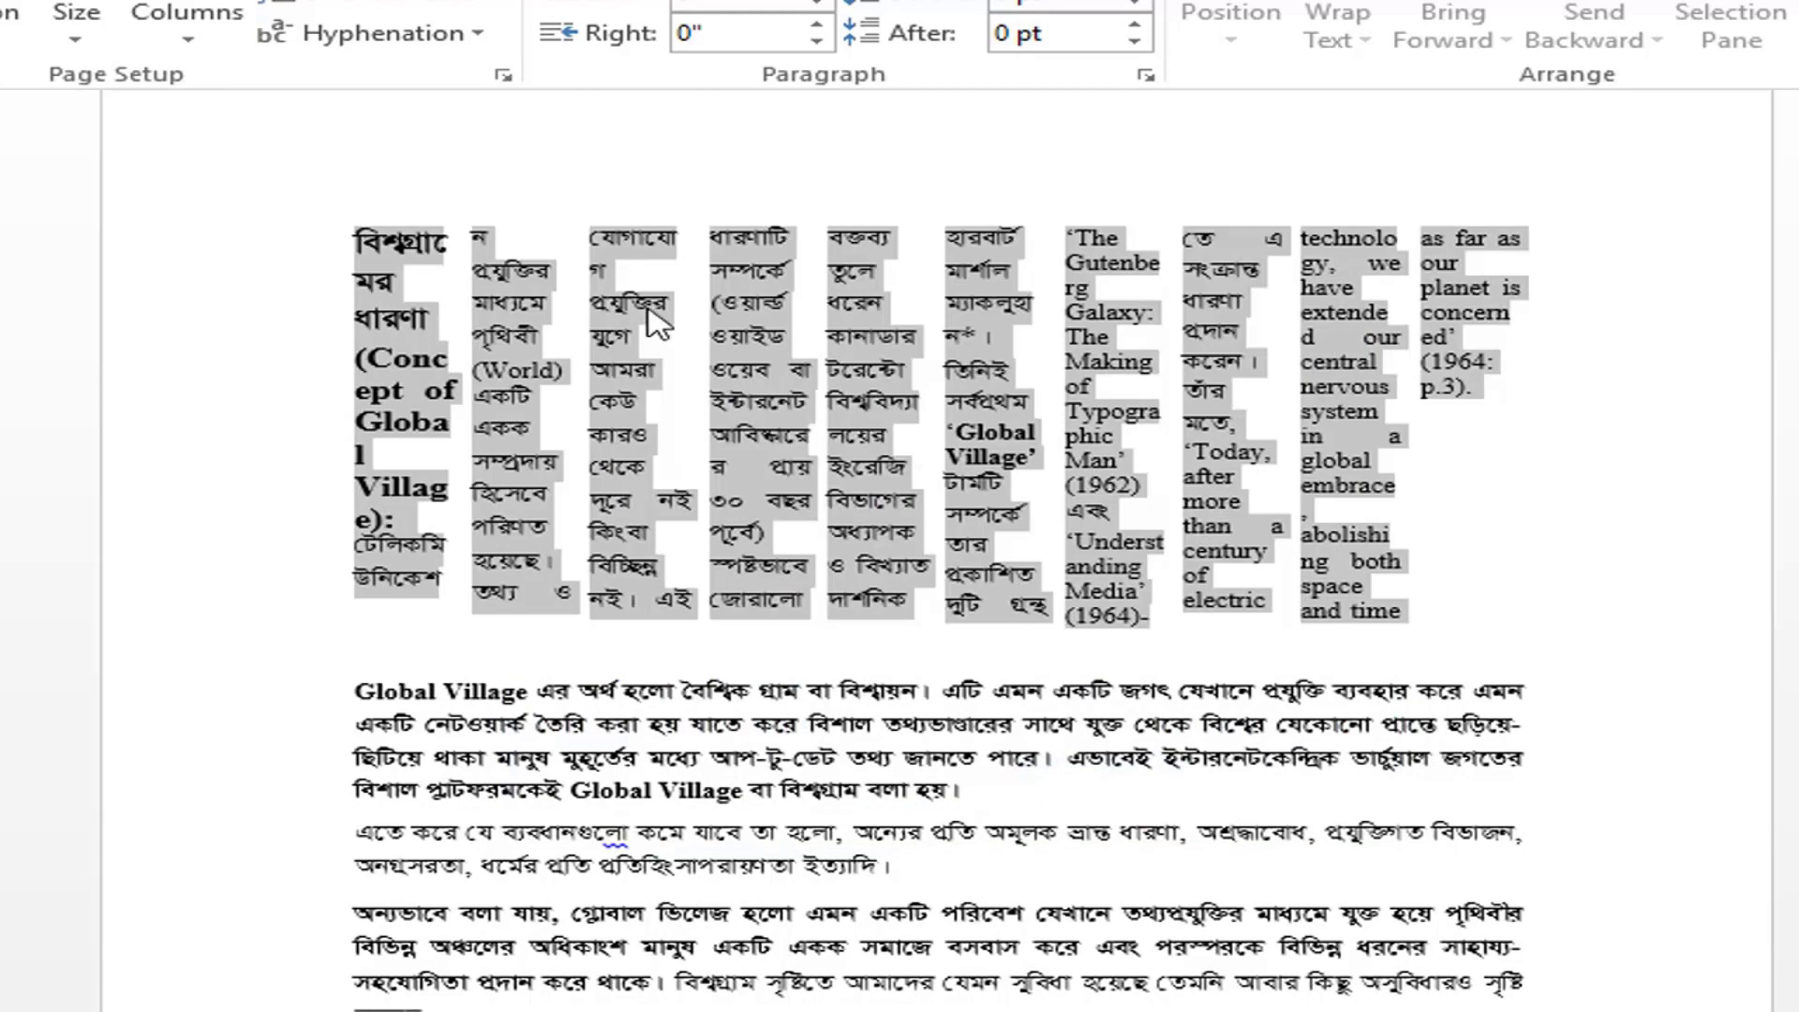
key("ctrl+z")
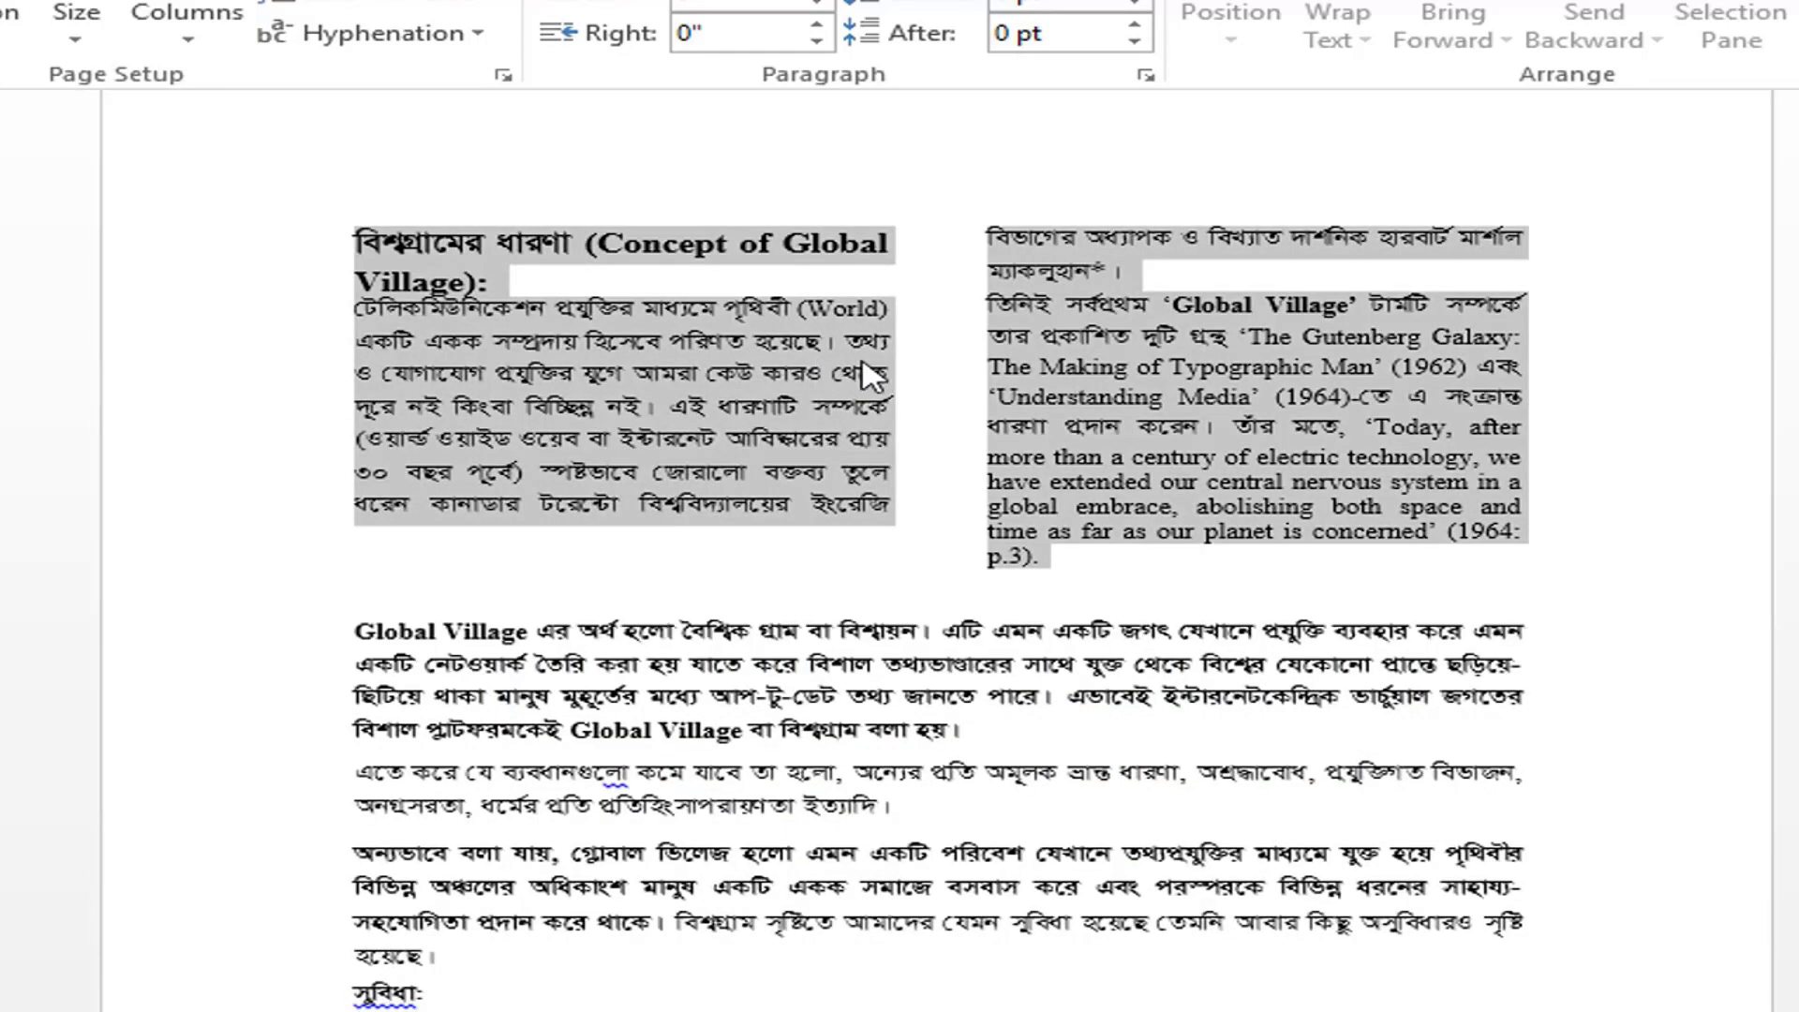
Step: In More Columns, apply the Two preset with Line between enabled
left_click(187, 38)
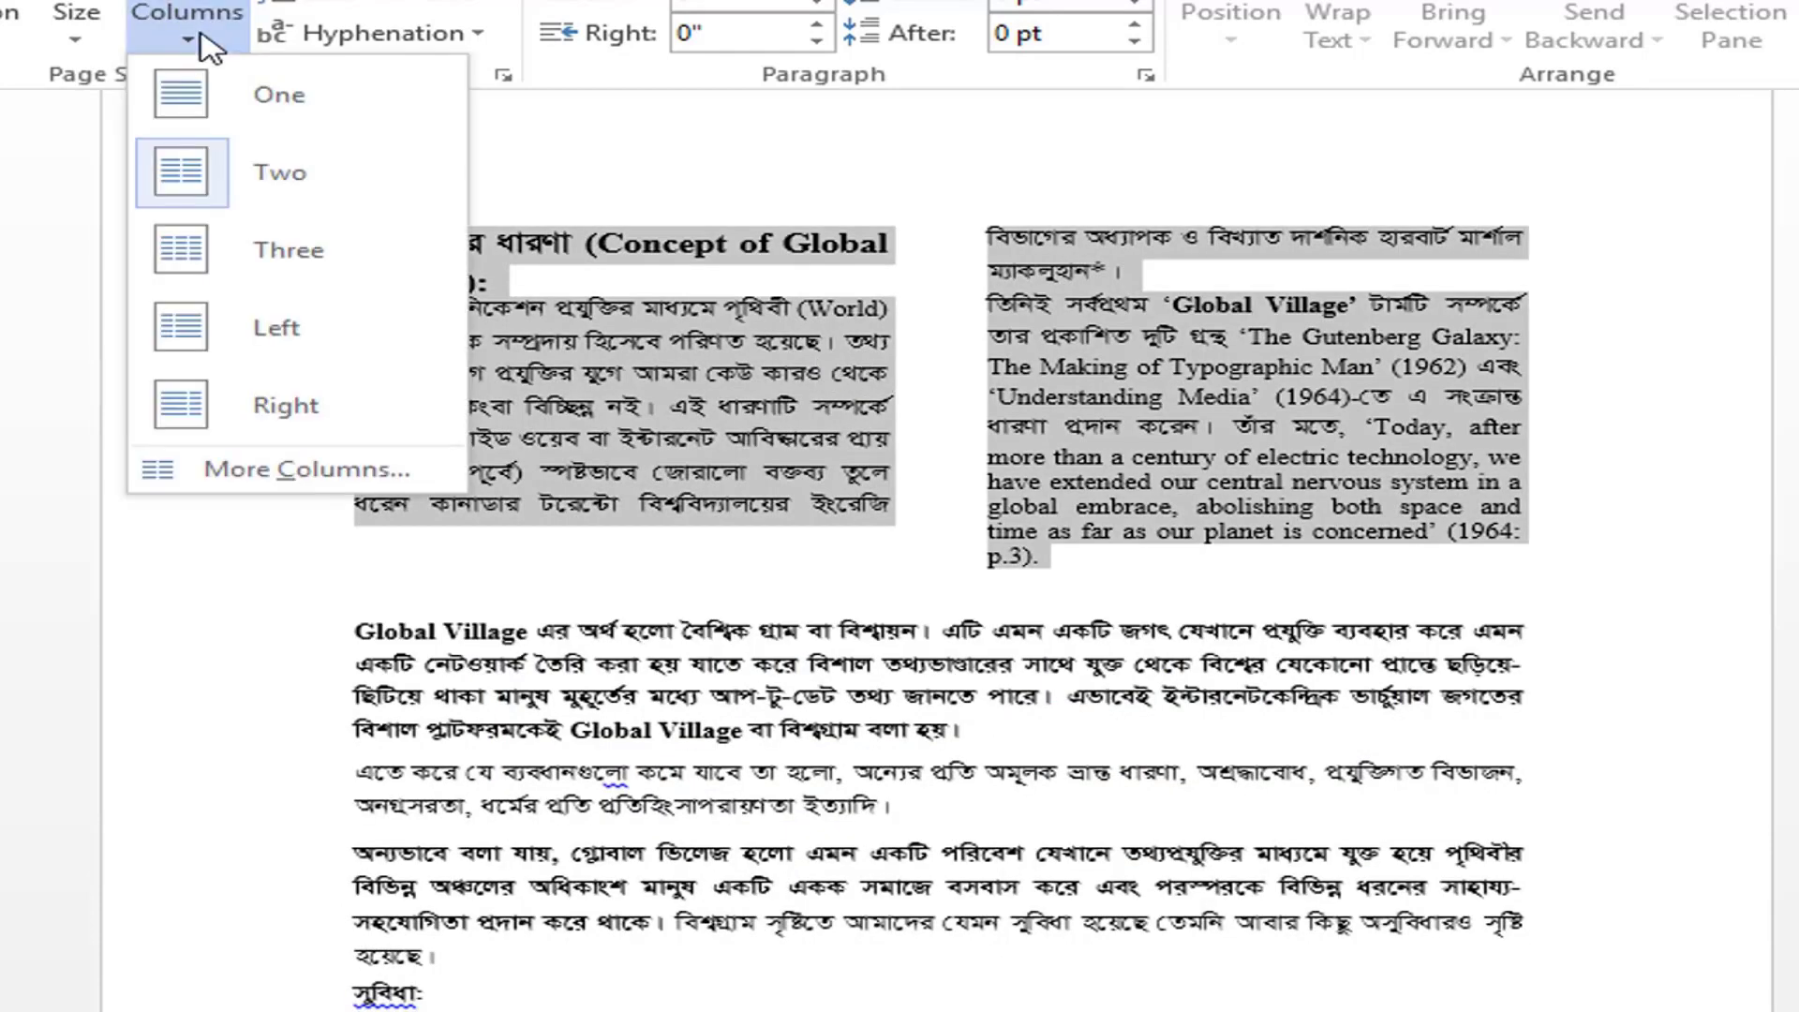
left_click(298, 471)
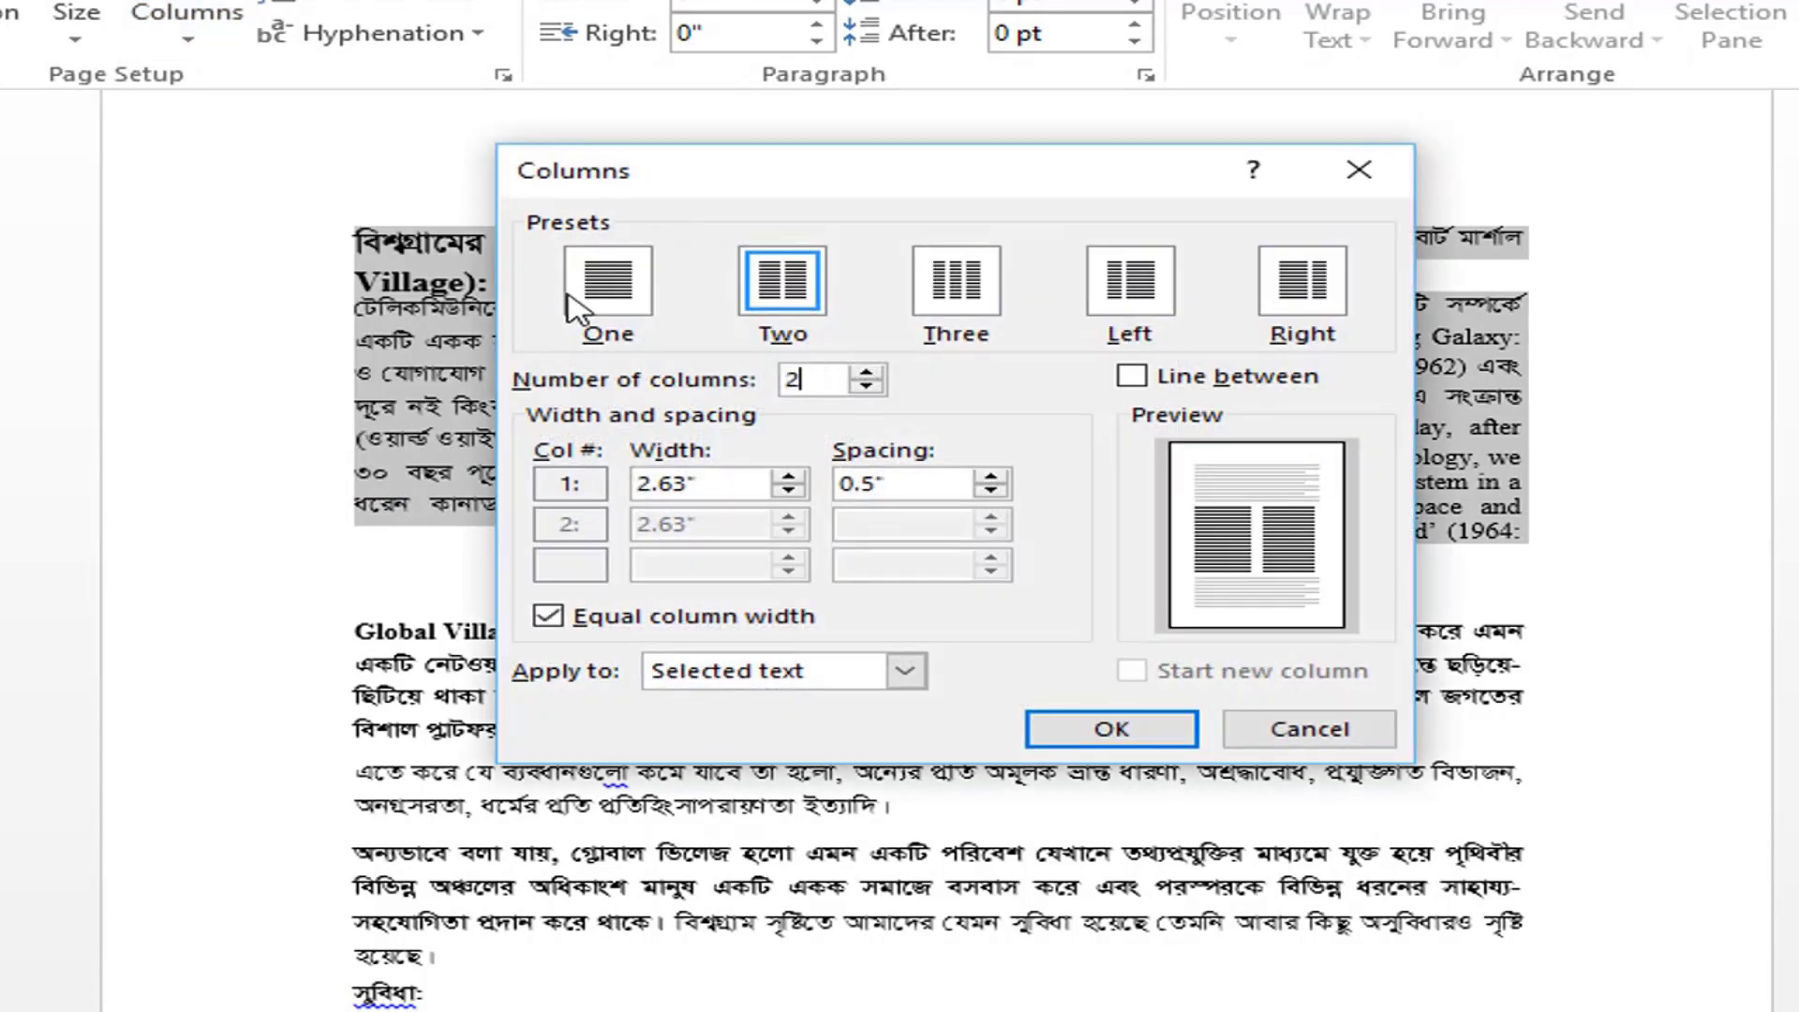
left_click(625, 291)
left_click(768, 285)
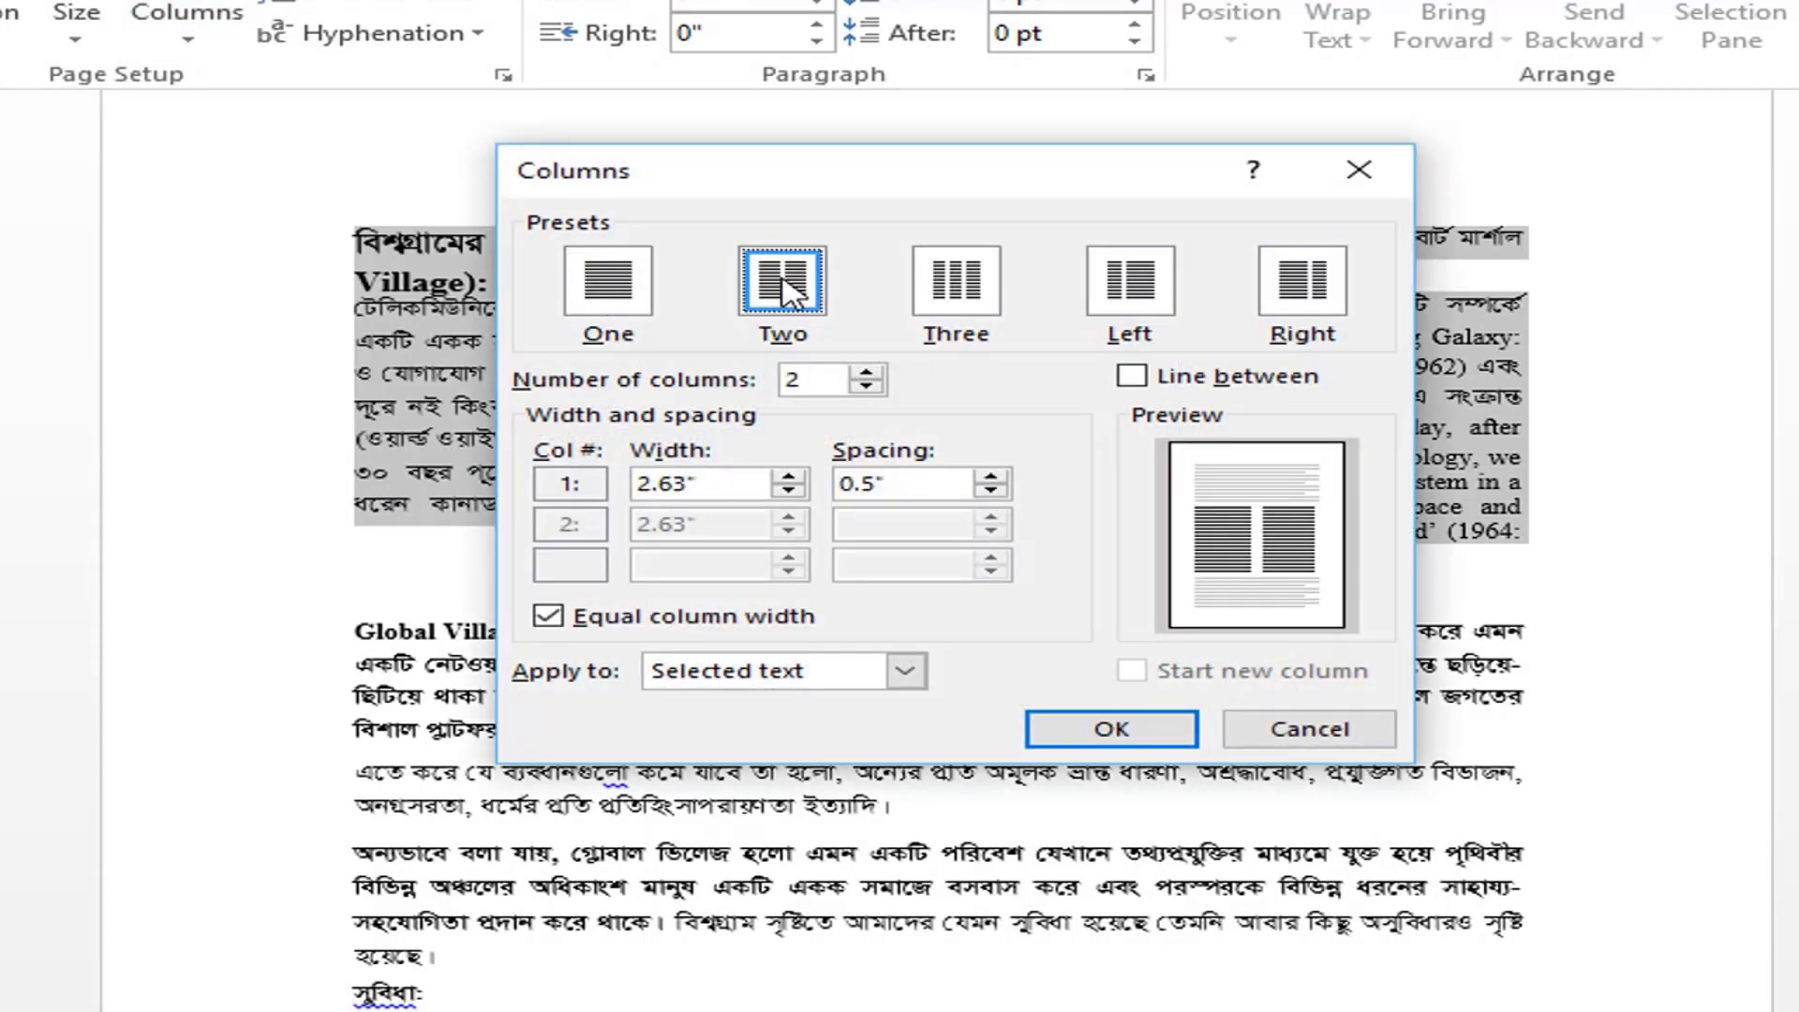
left_click(923, 296)
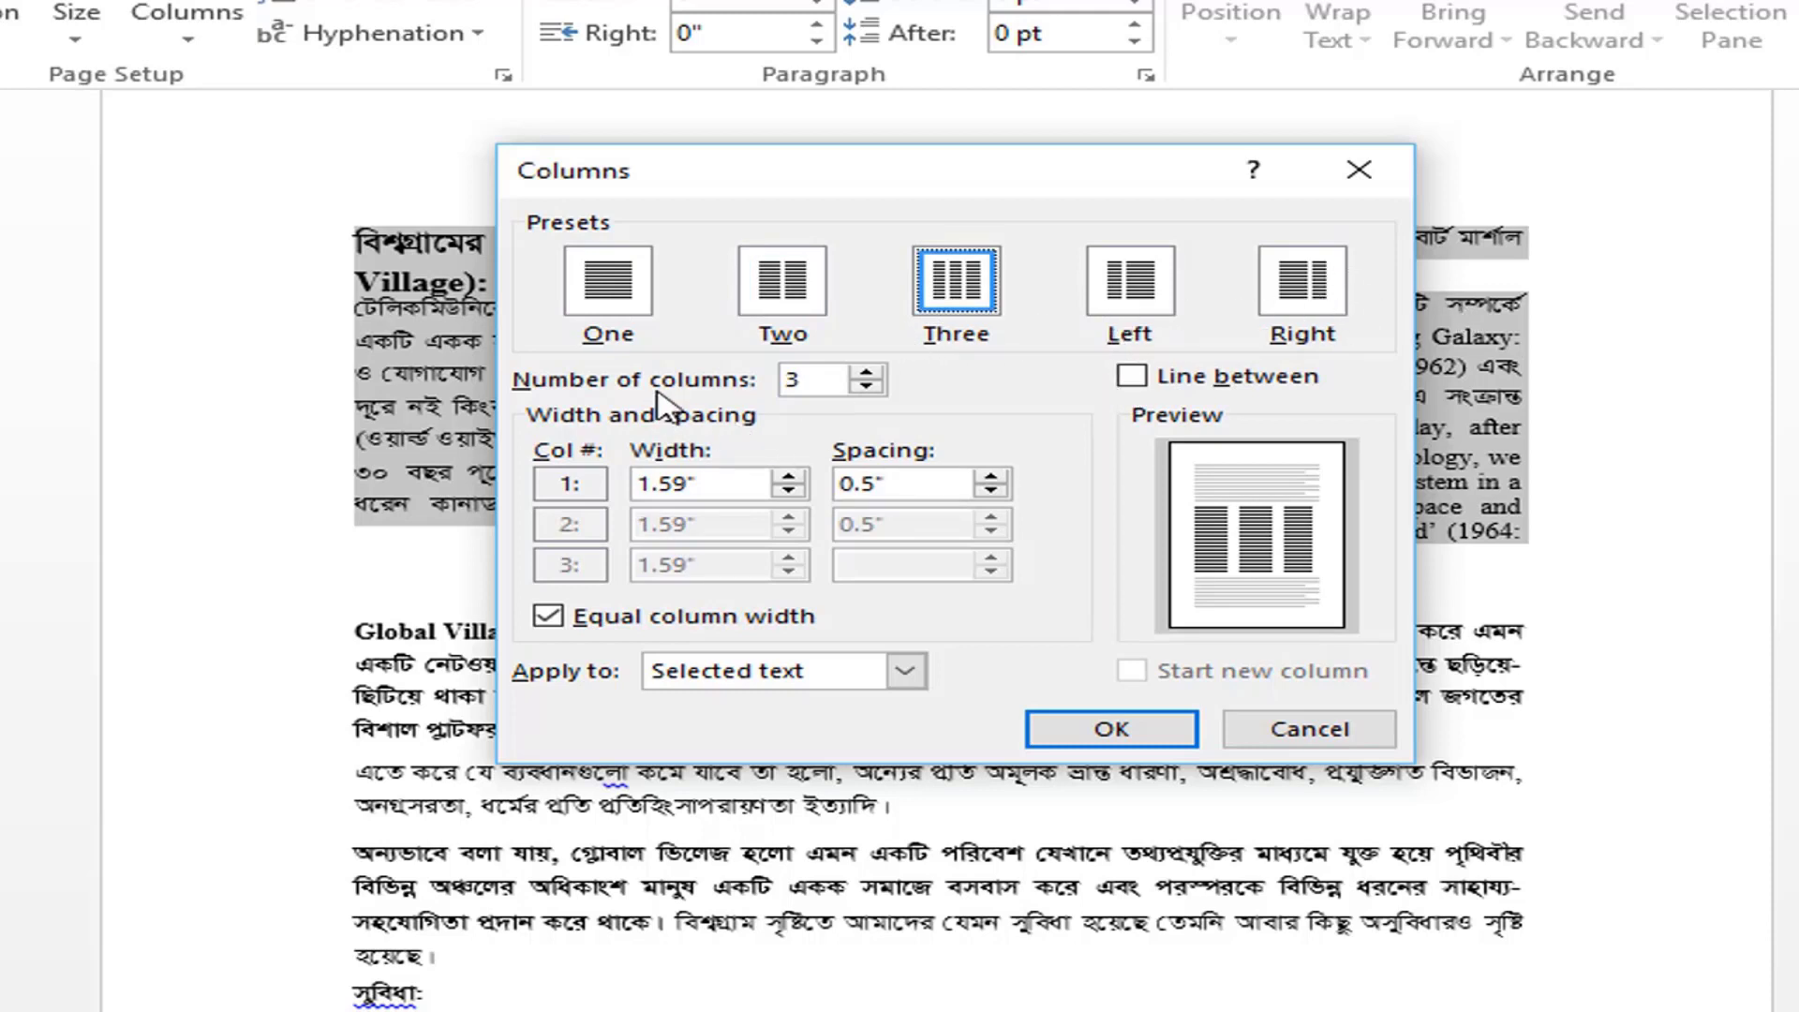
left_click(820, 379)
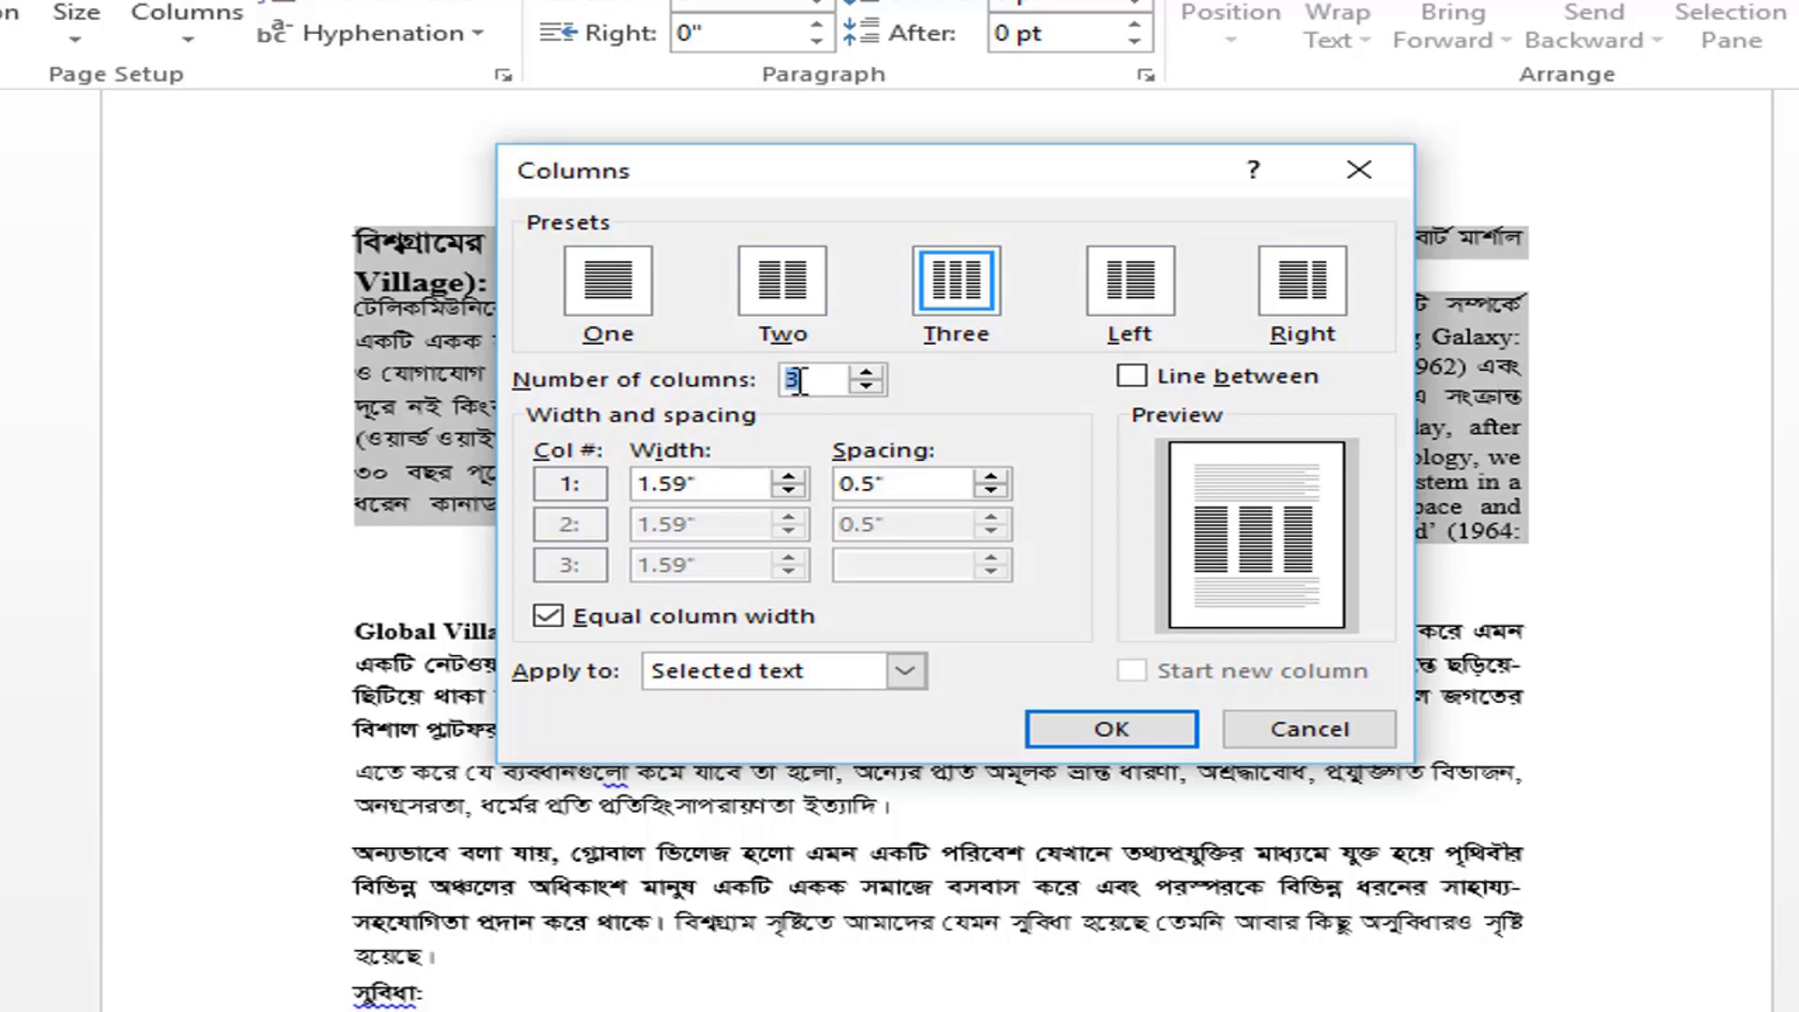
left_click_drag(825, 386, 768, 398)
type("2")
mouse_move(1105, 185)
left_mouse_down()
mouse_move(815, 510)
mouse_move(1321, 529)
left_mouse_up()
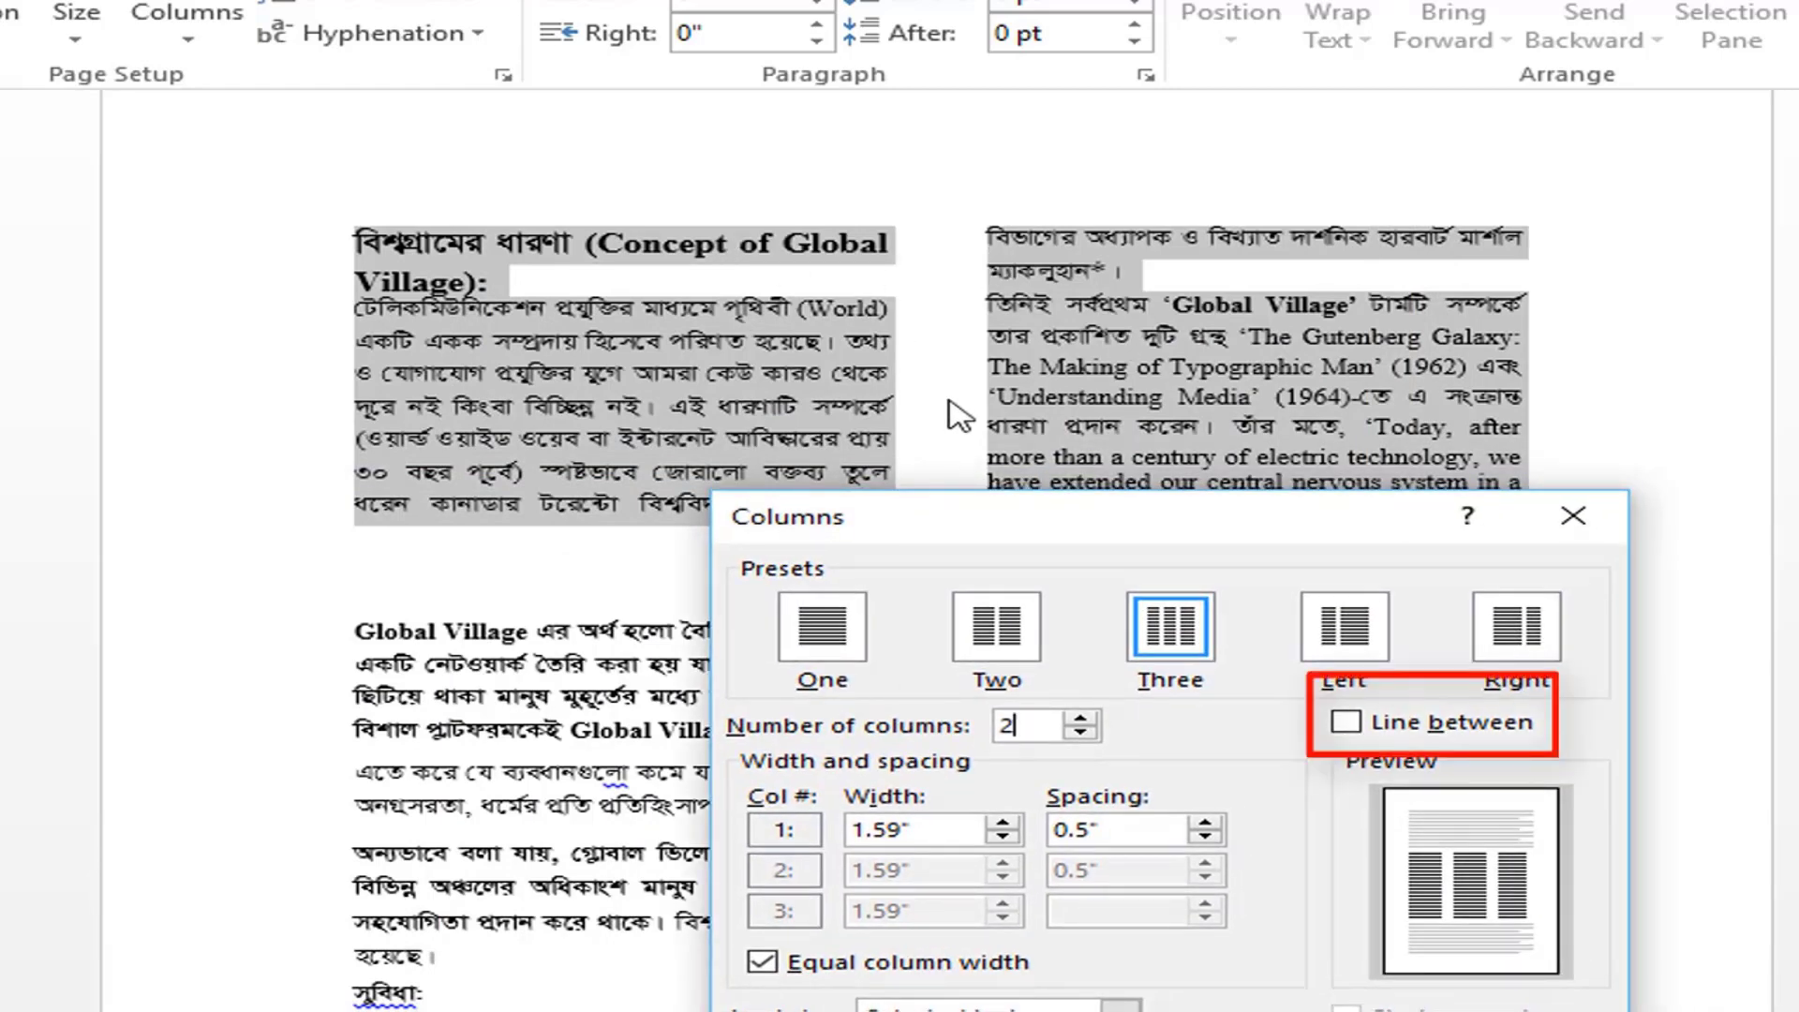
left_click(1349, 724)
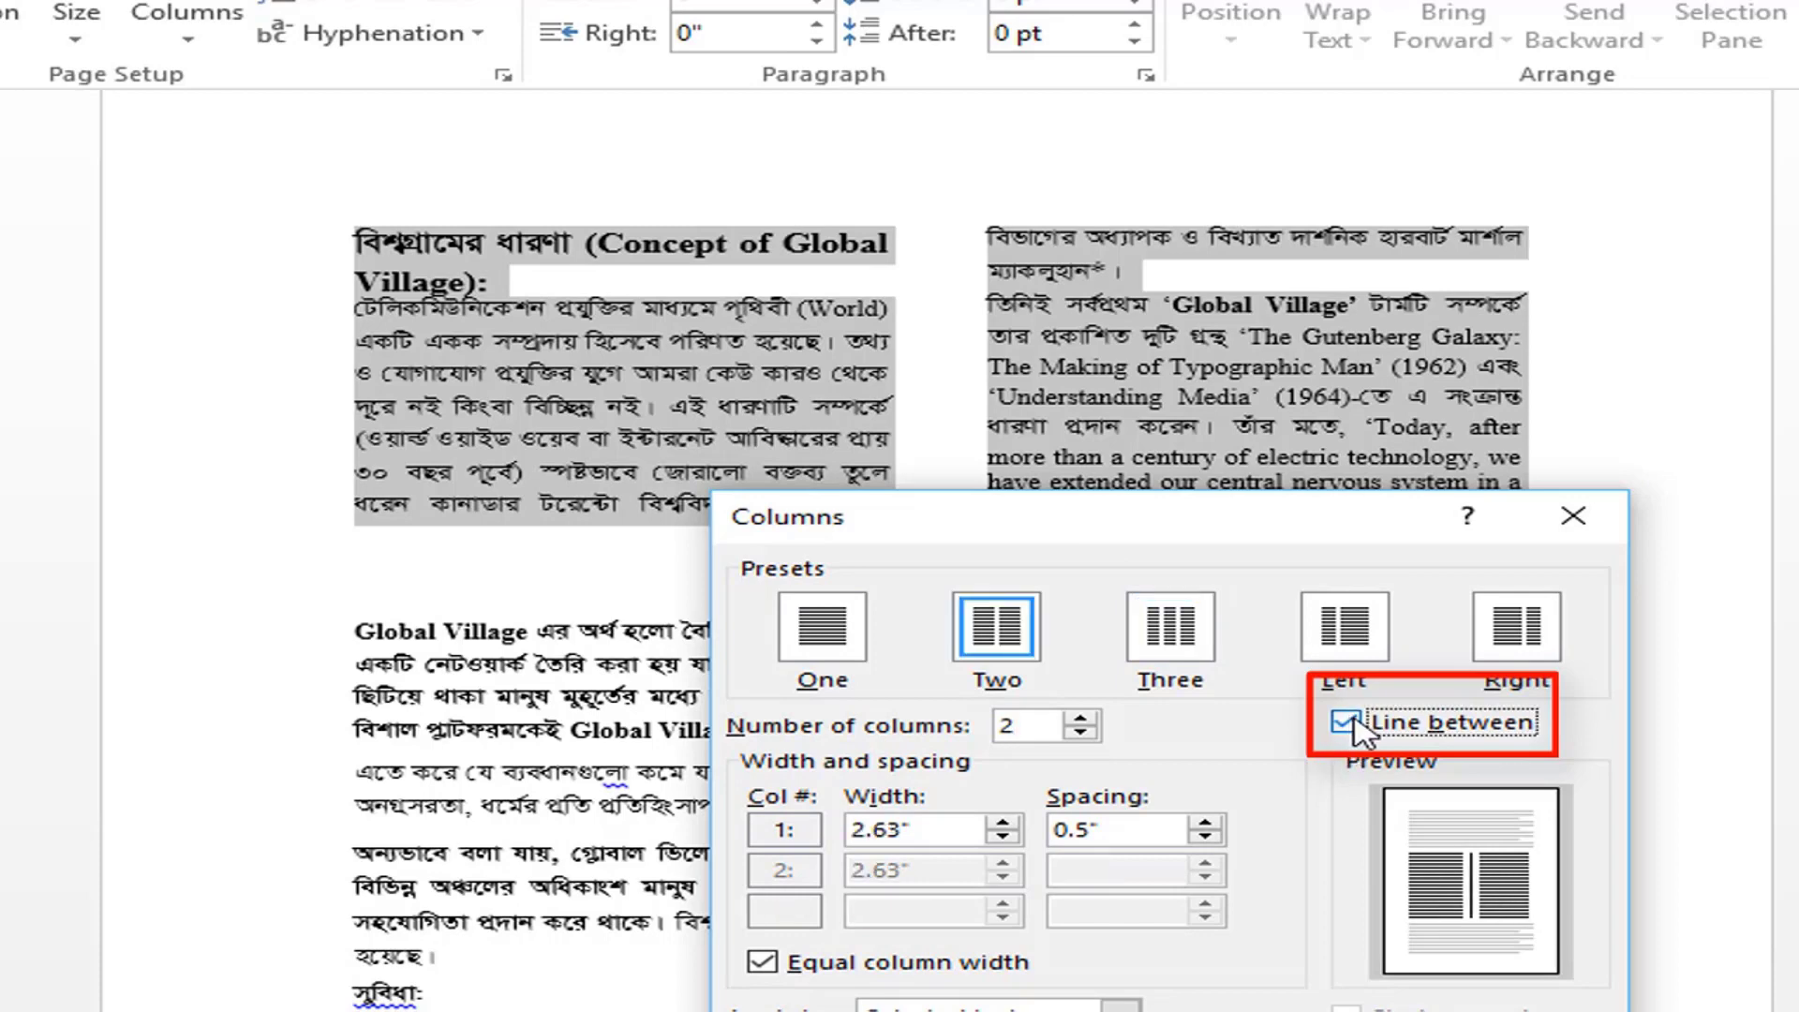
left_click_drag(1373, 525, 1462, 294)
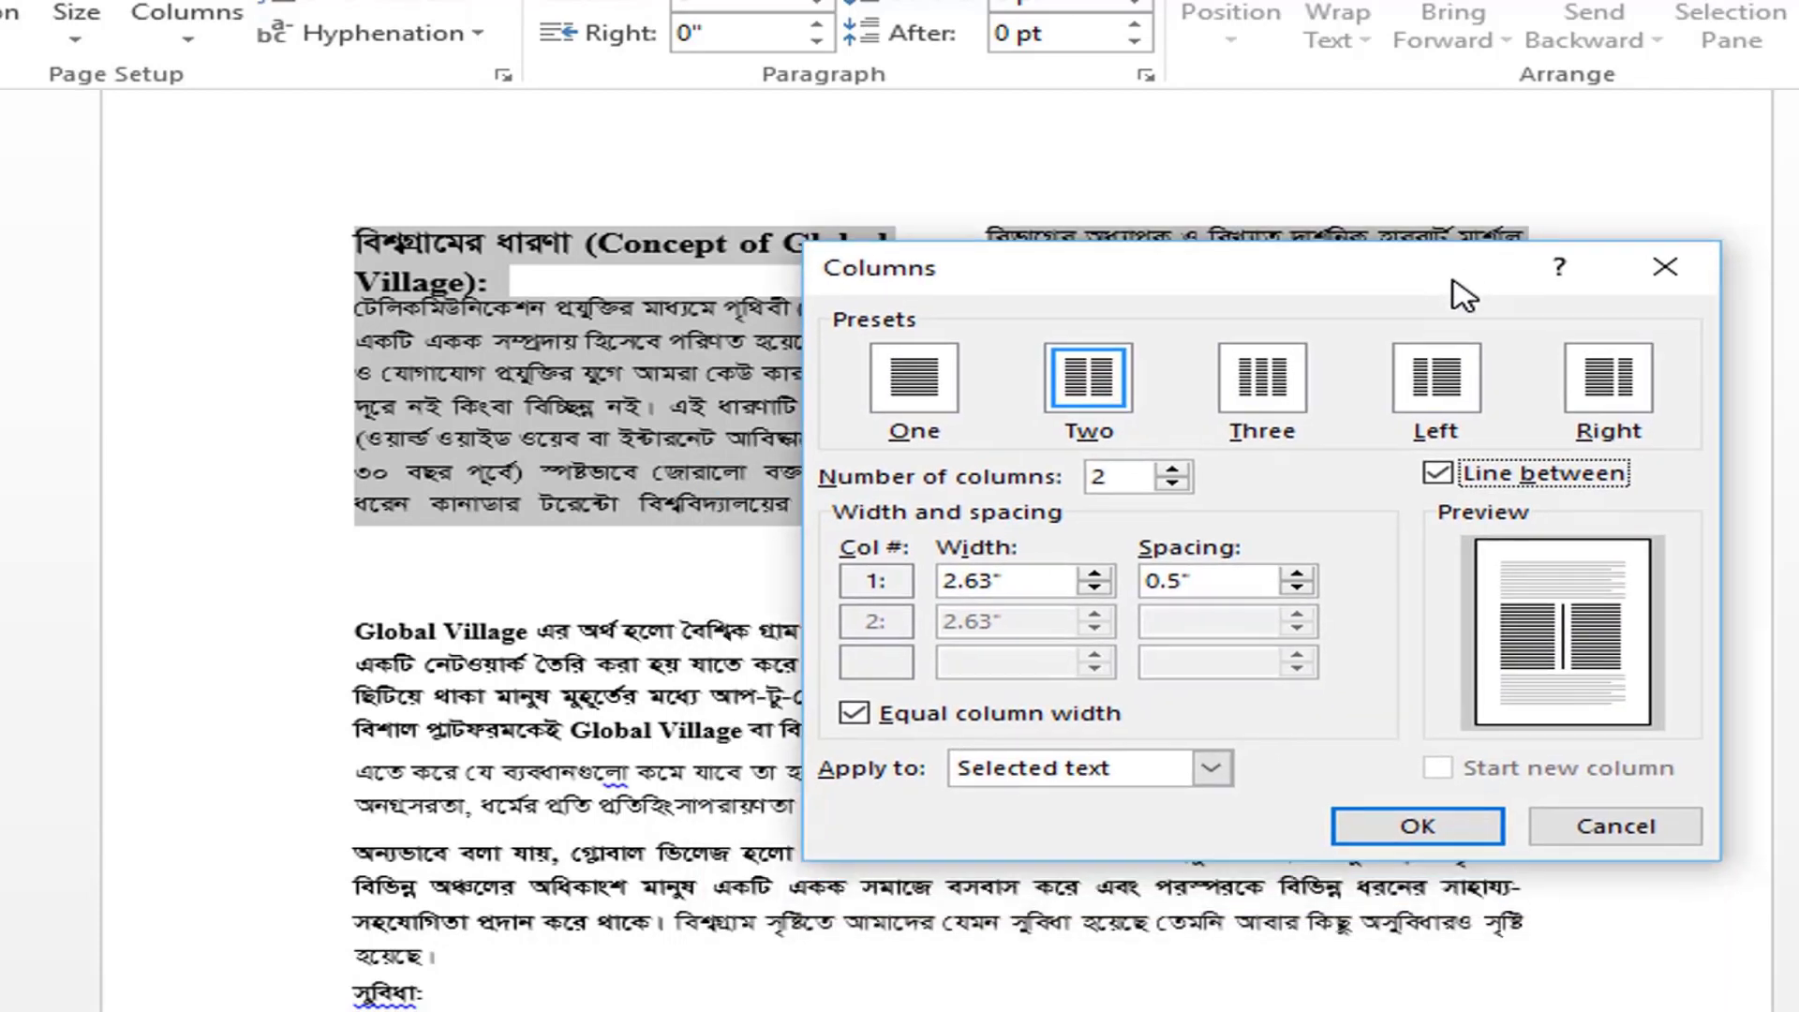
left_click(1417, 828)
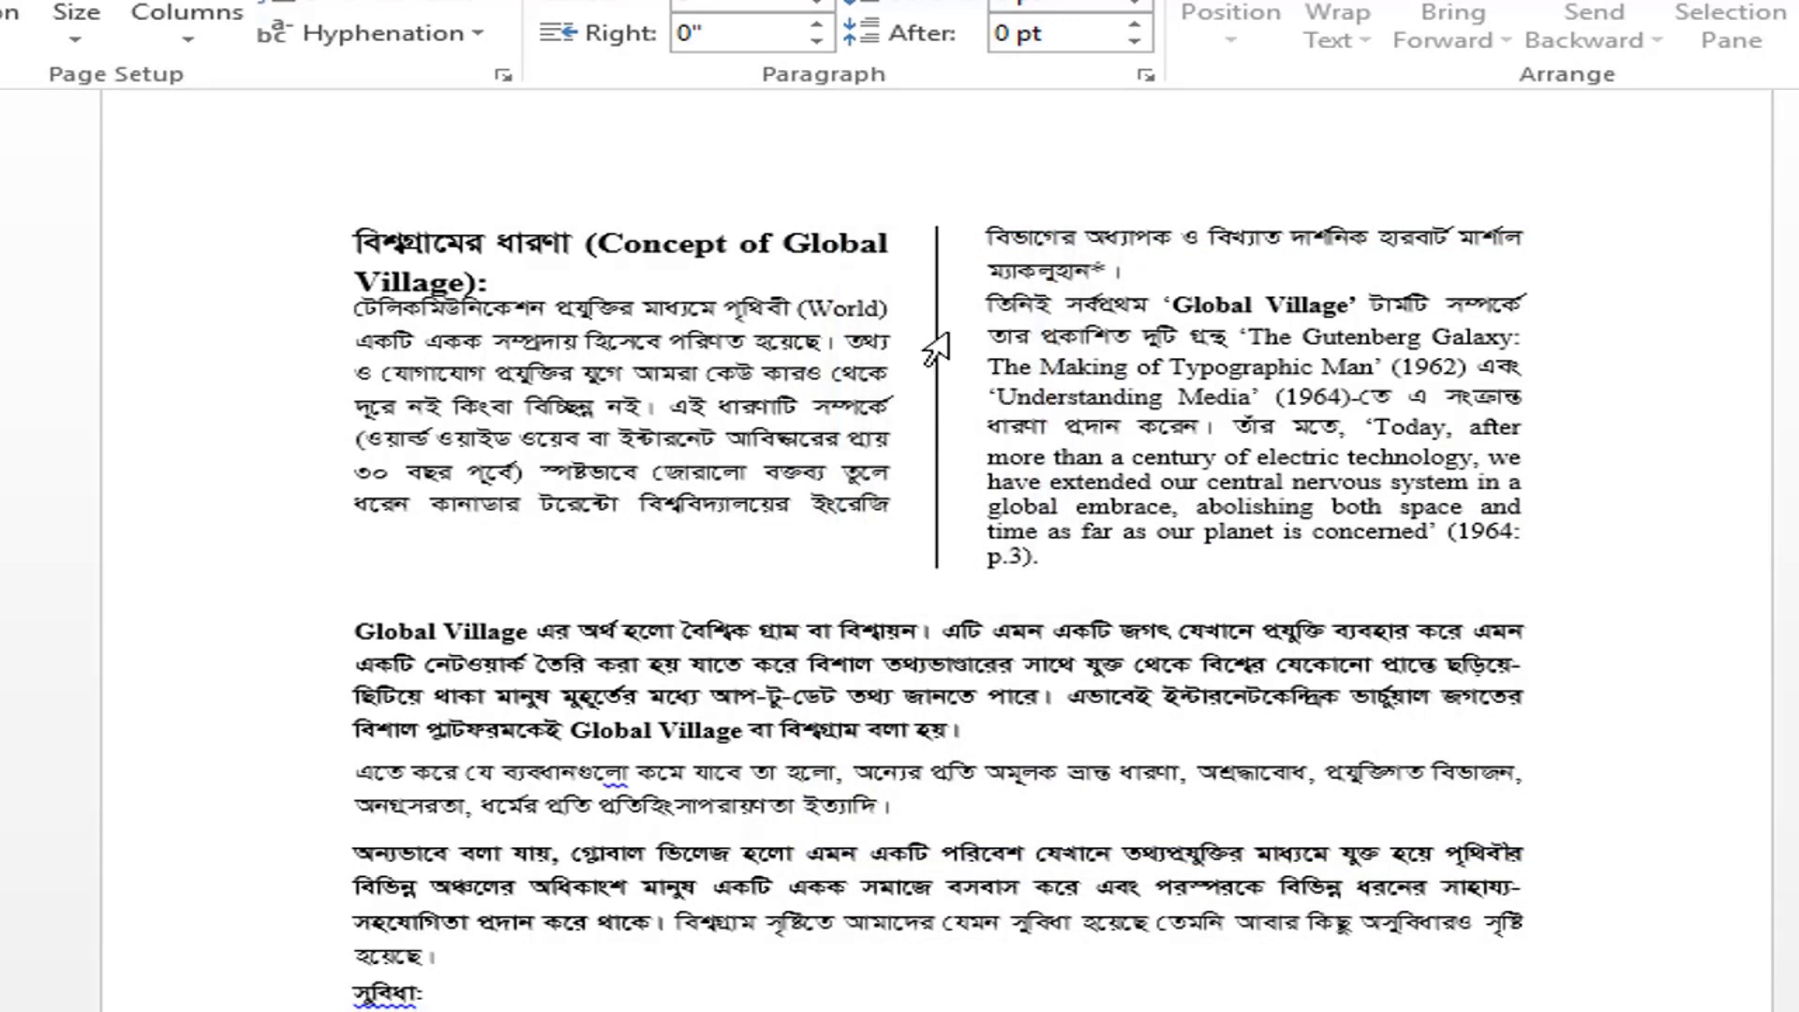
left_click(187, 24)
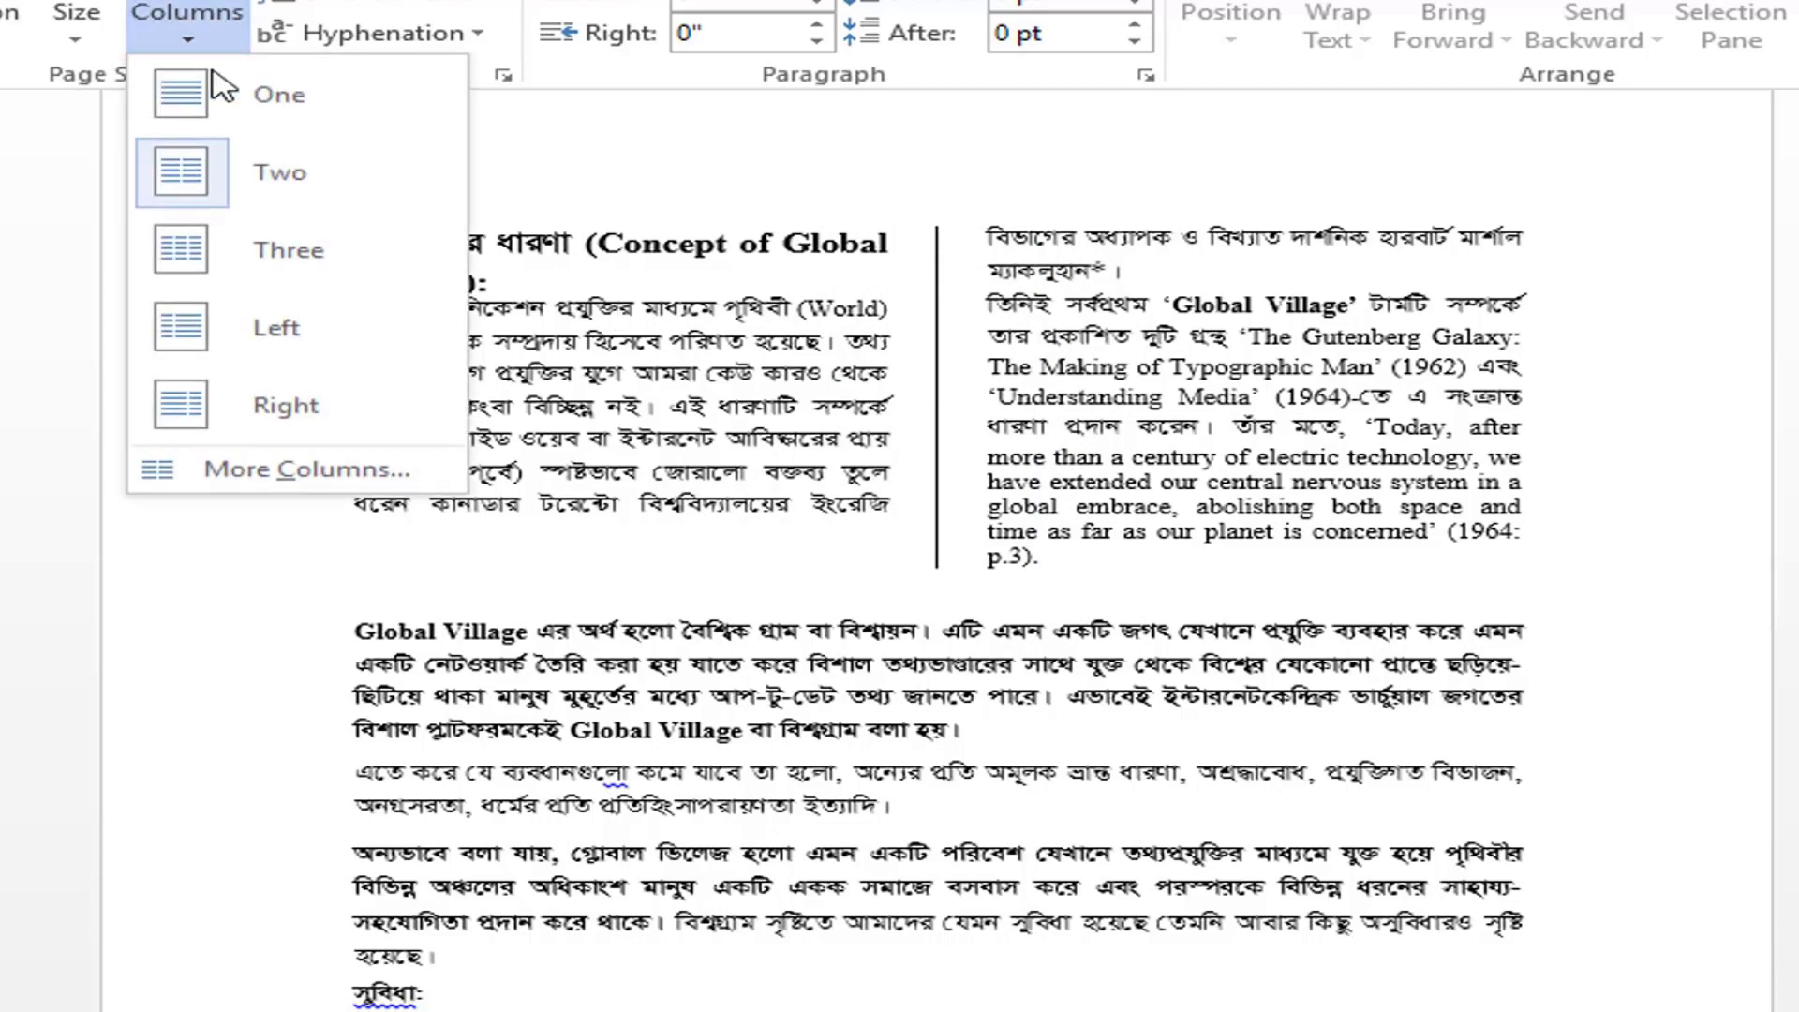
left_click(310, 471)
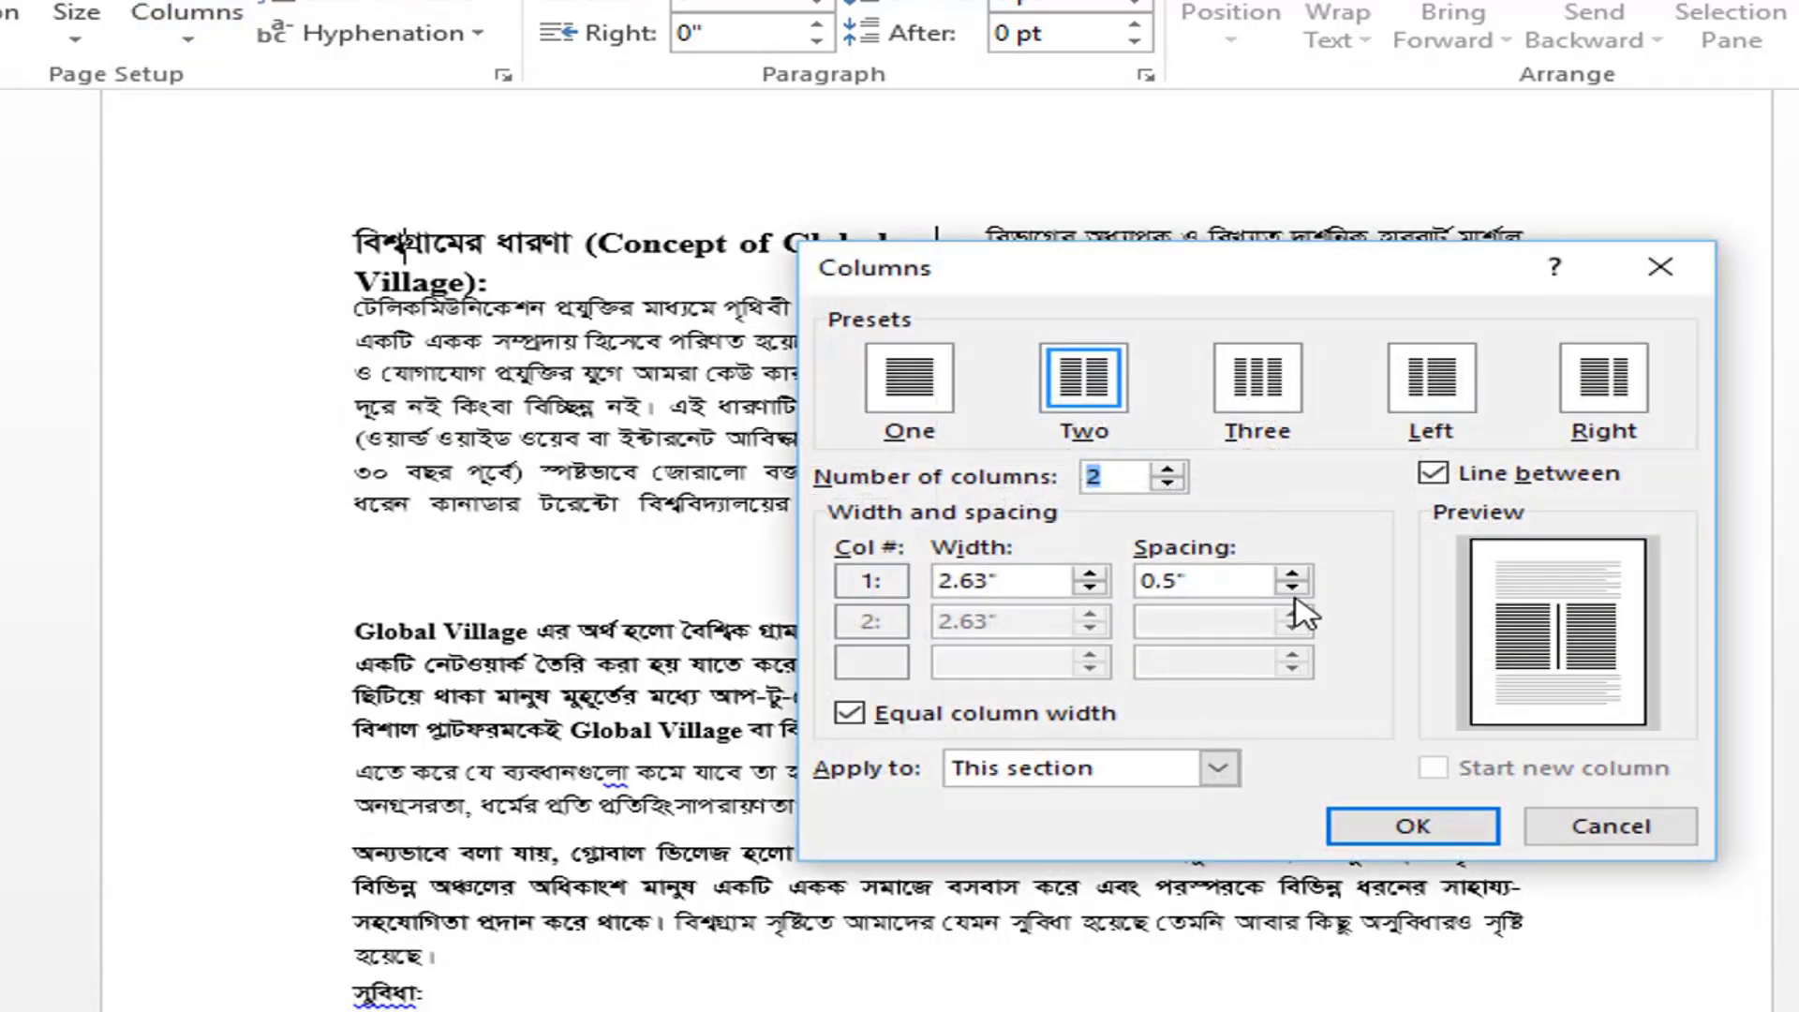
left_click(1257, 378)
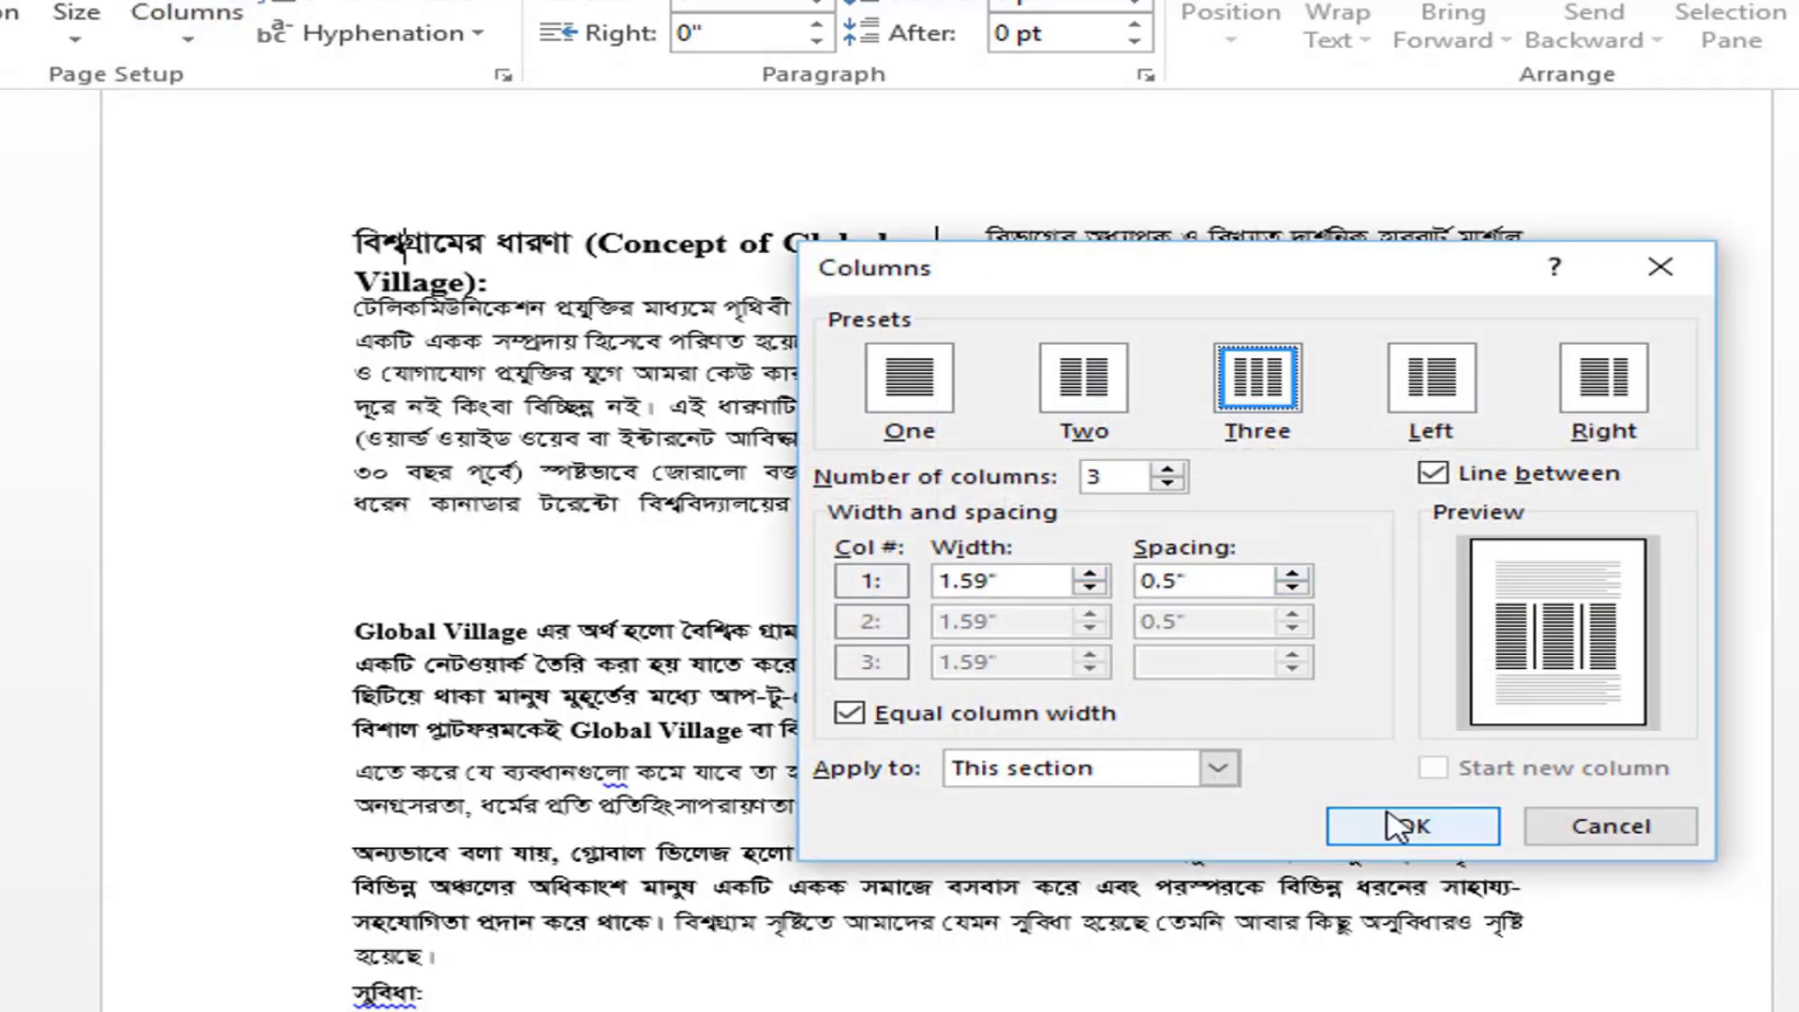
left_click(1412, 825)
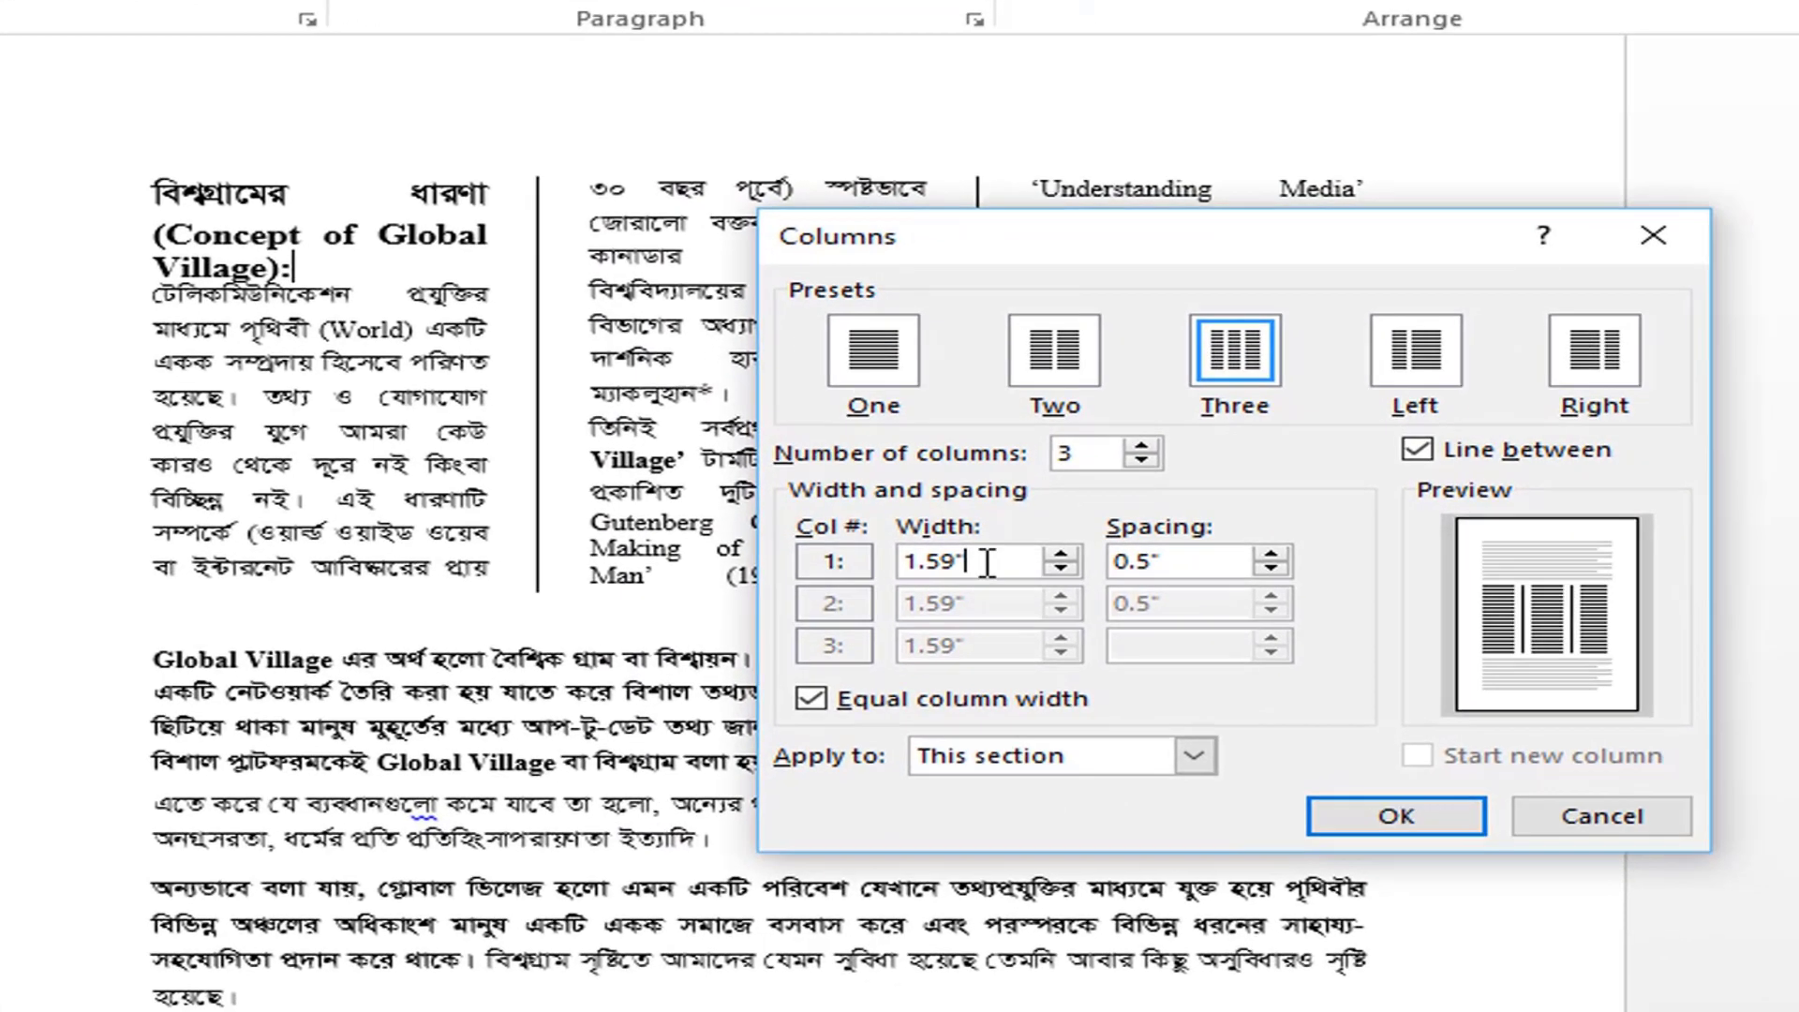
mouse_move(987, 562)
left_mouse_down()
mouse_move(939, 583)
mouse_move(904, 567)
left_mouse_up()
left_click(971, 560)
type("2")
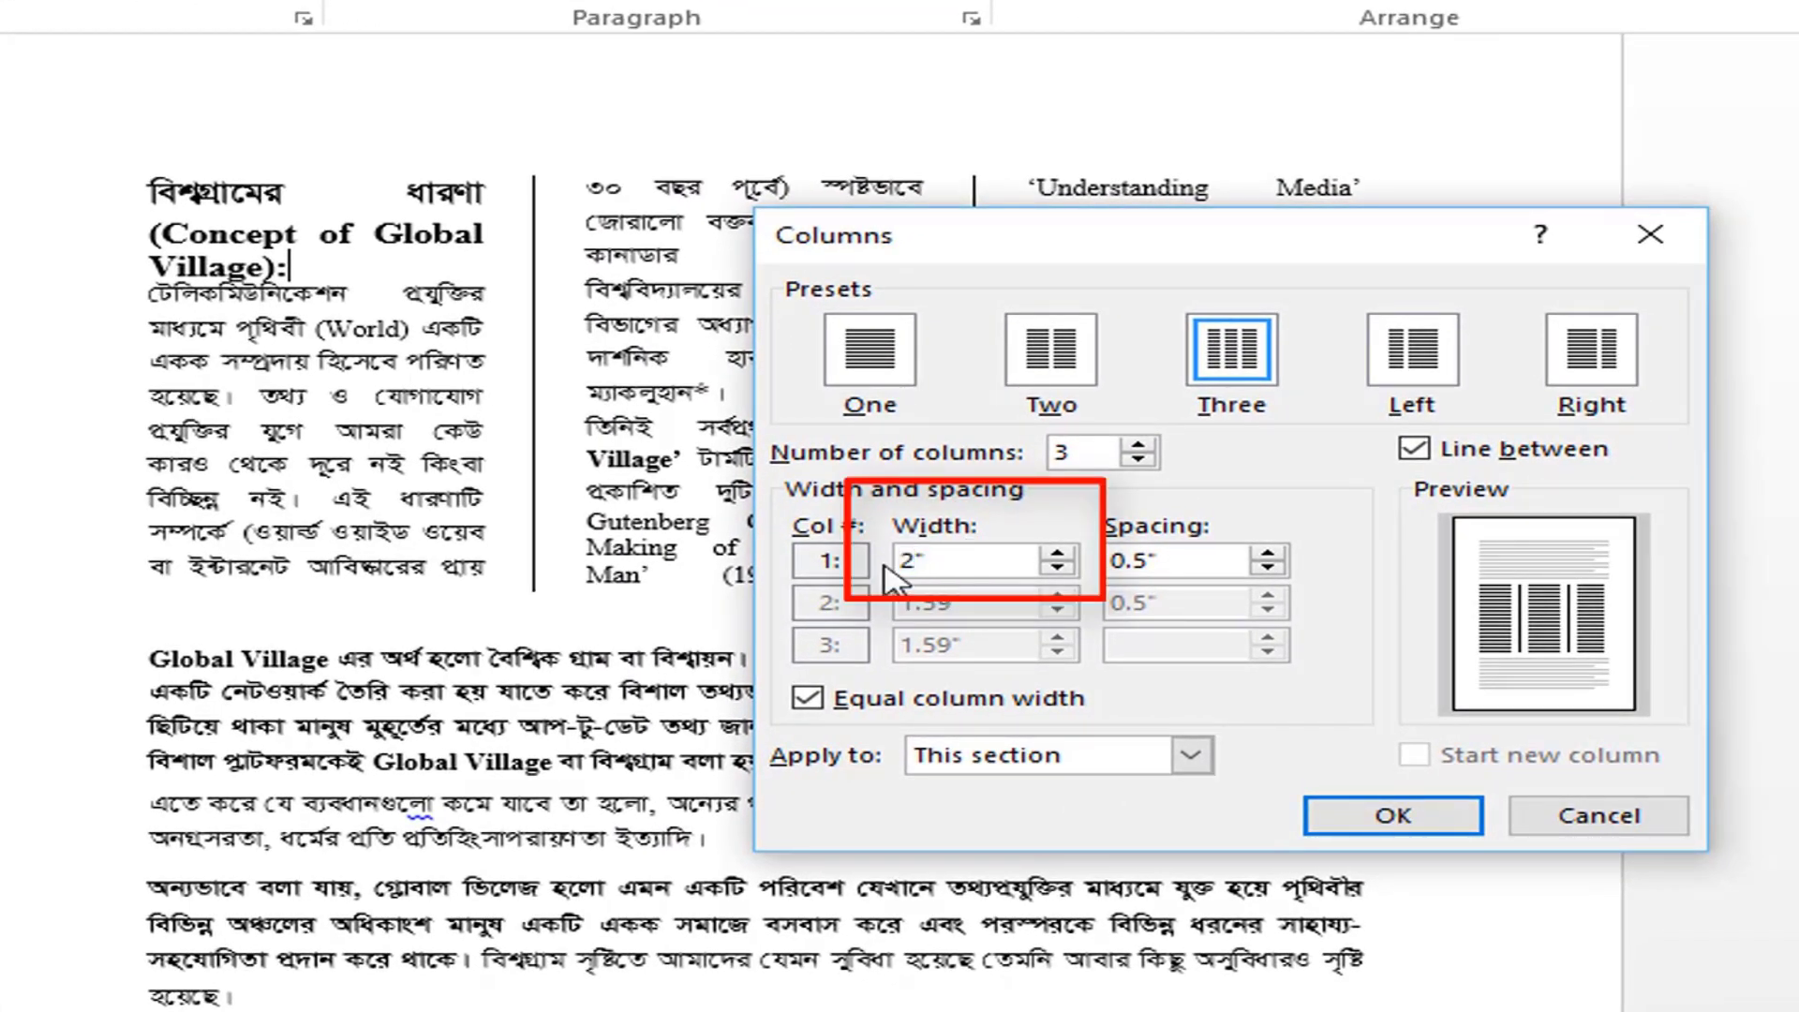
left_click(1178, 564)
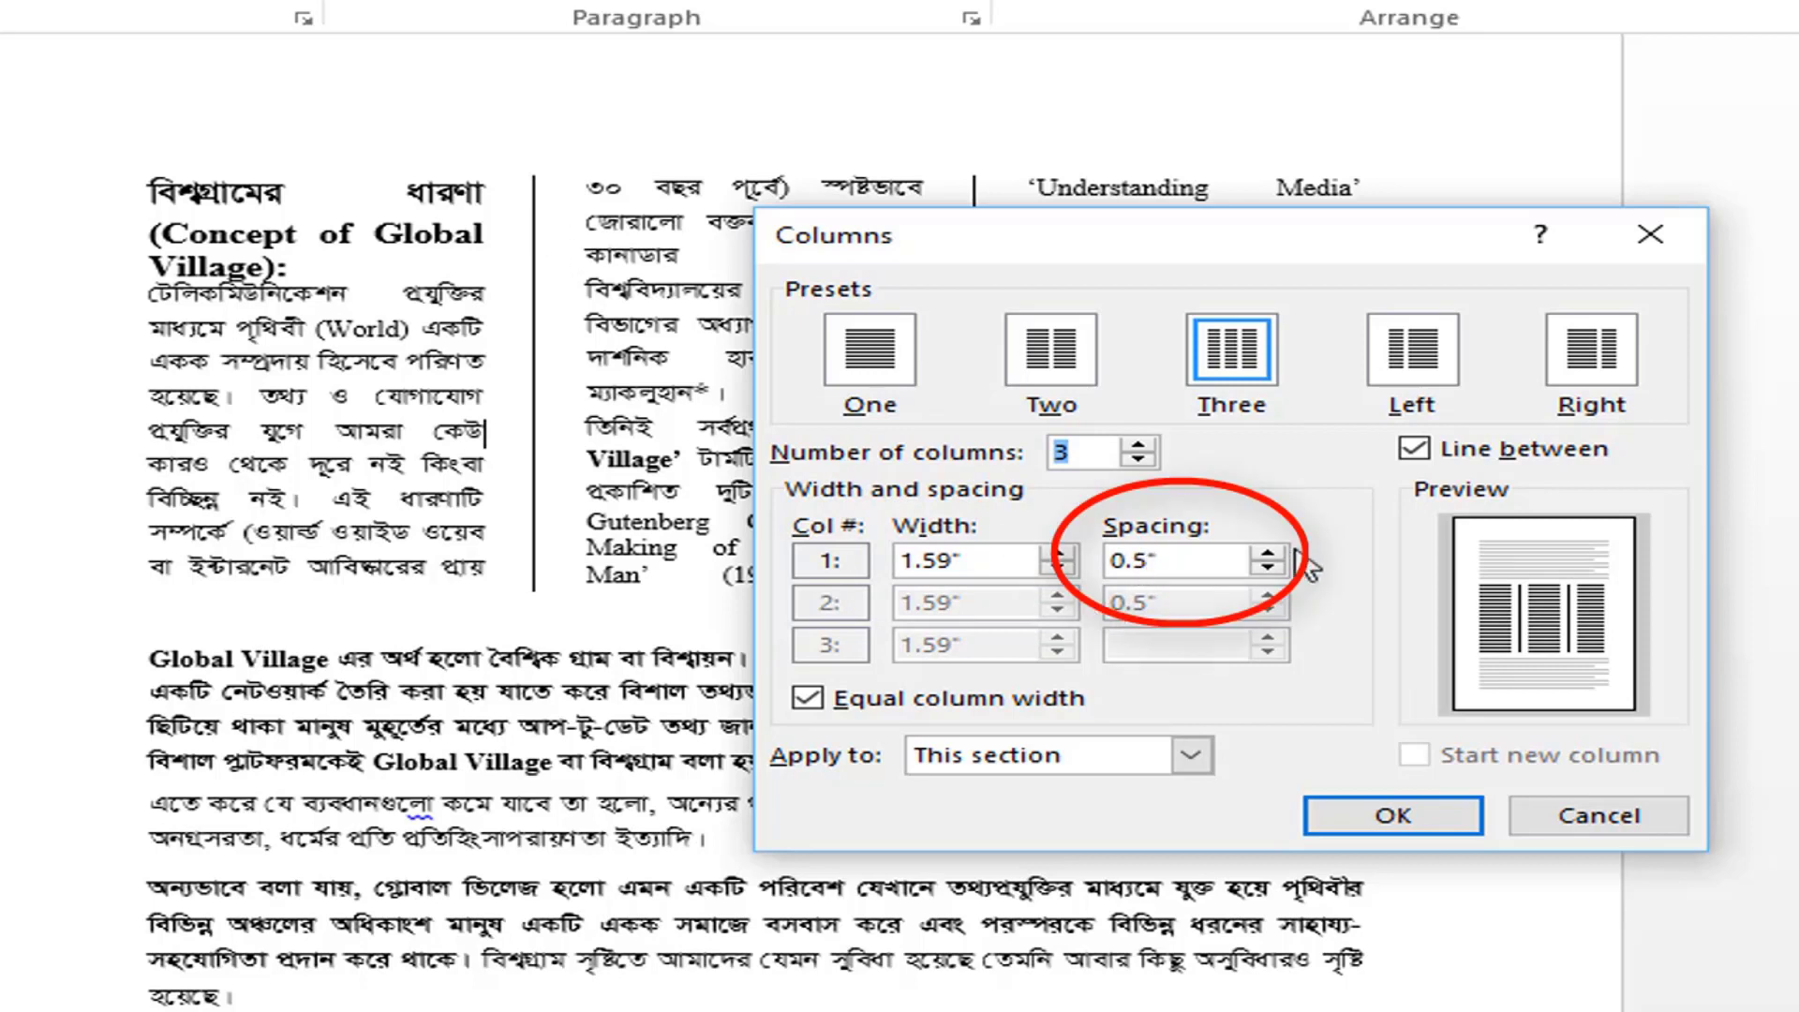
left_click(1141, 561)
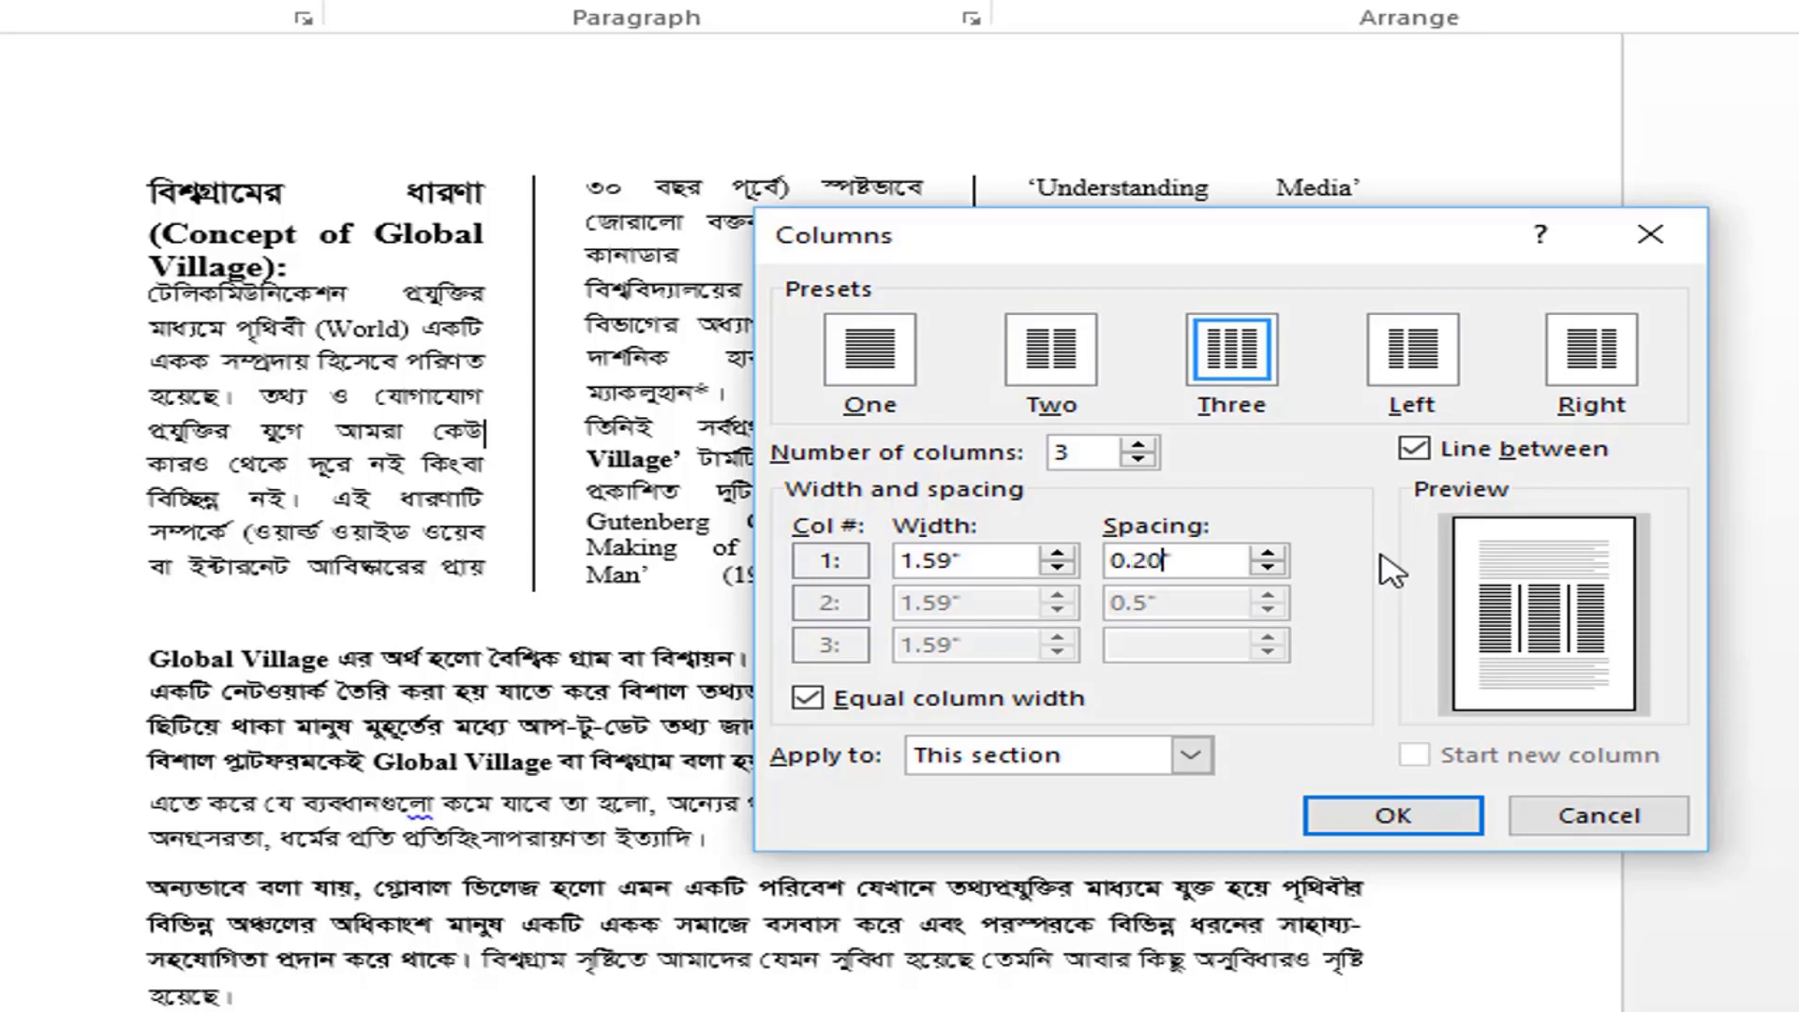
left_click(1478, 815)
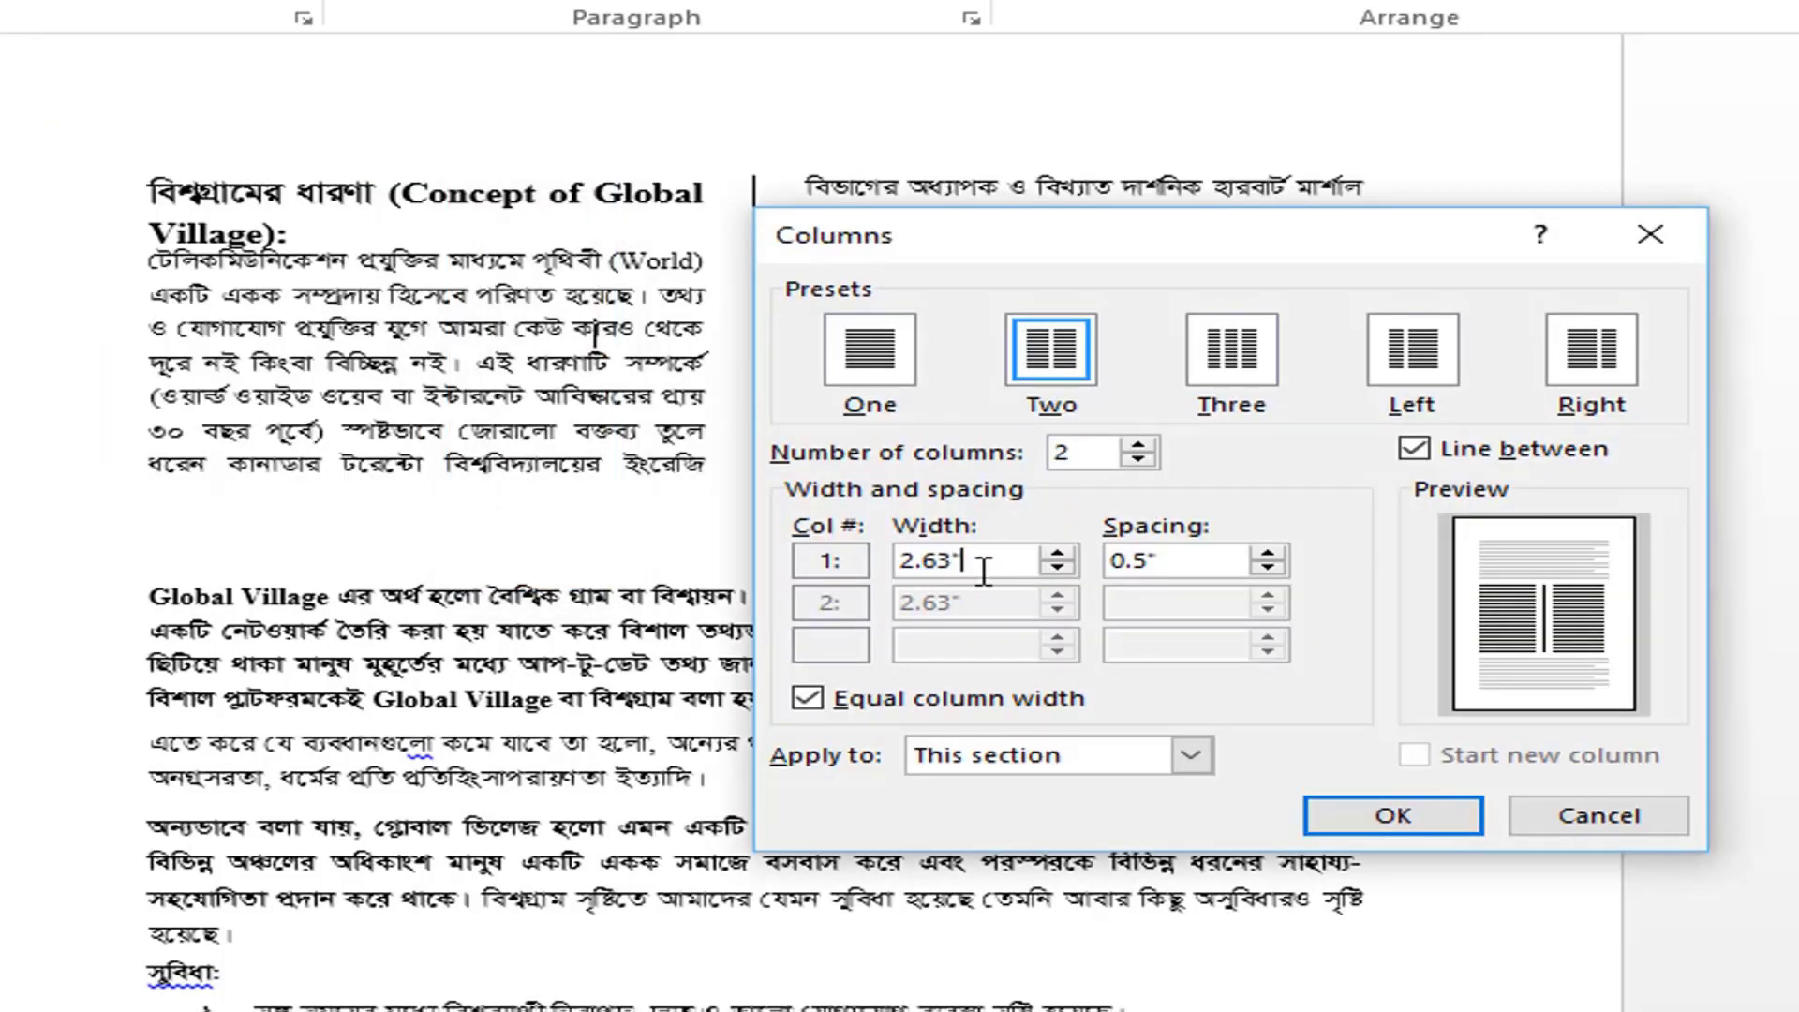
left_click_drag(965, 560, 902, 581)
left_click_drag(1191, 567, 1114, 562)
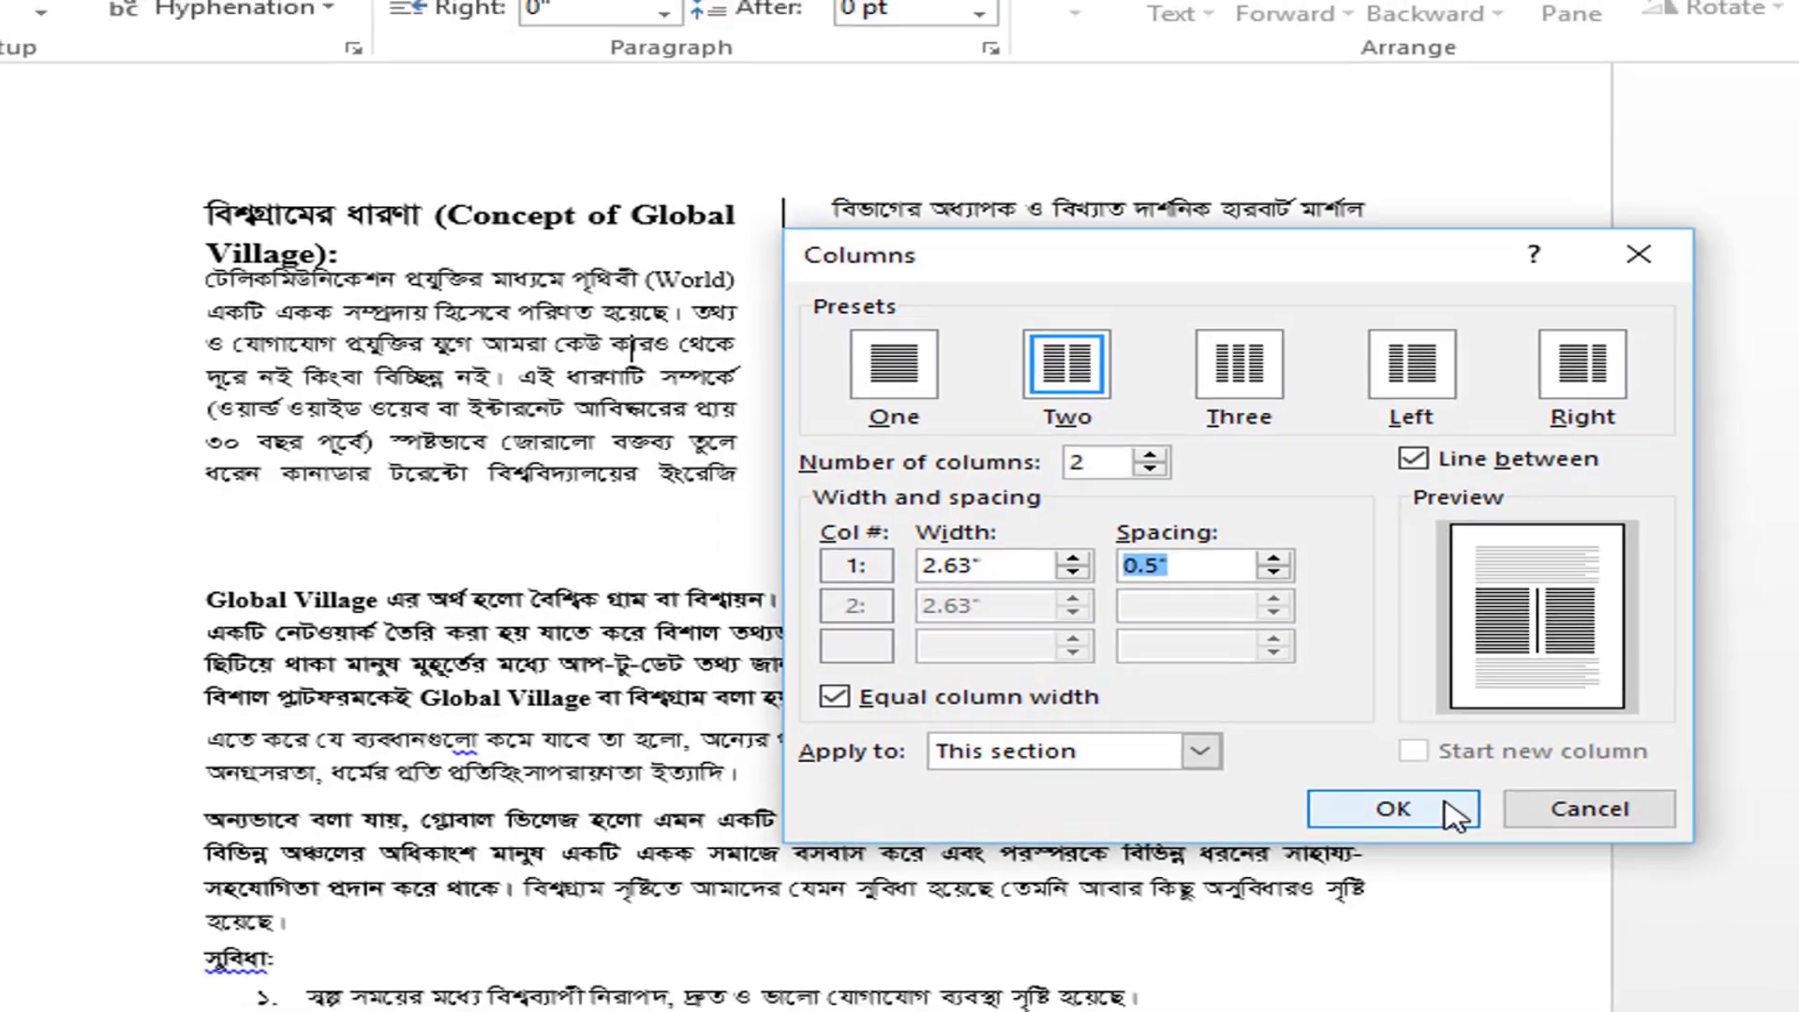
left_click(1459, 817)
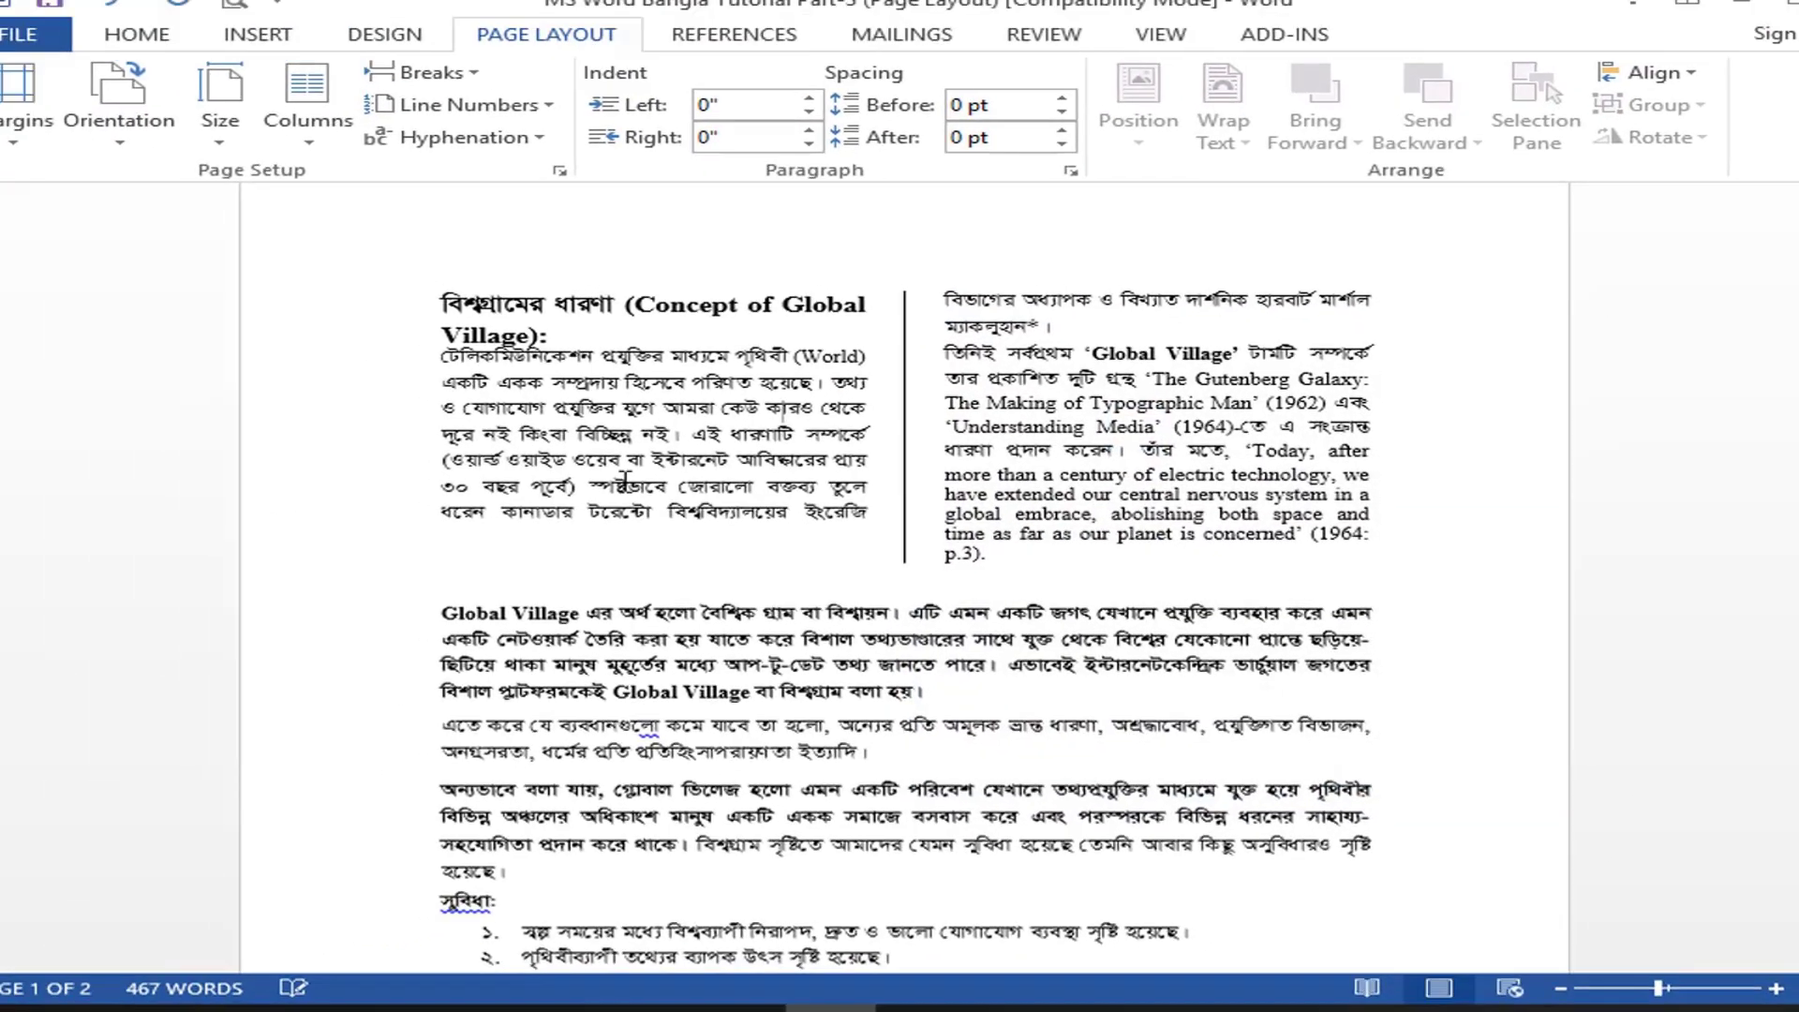